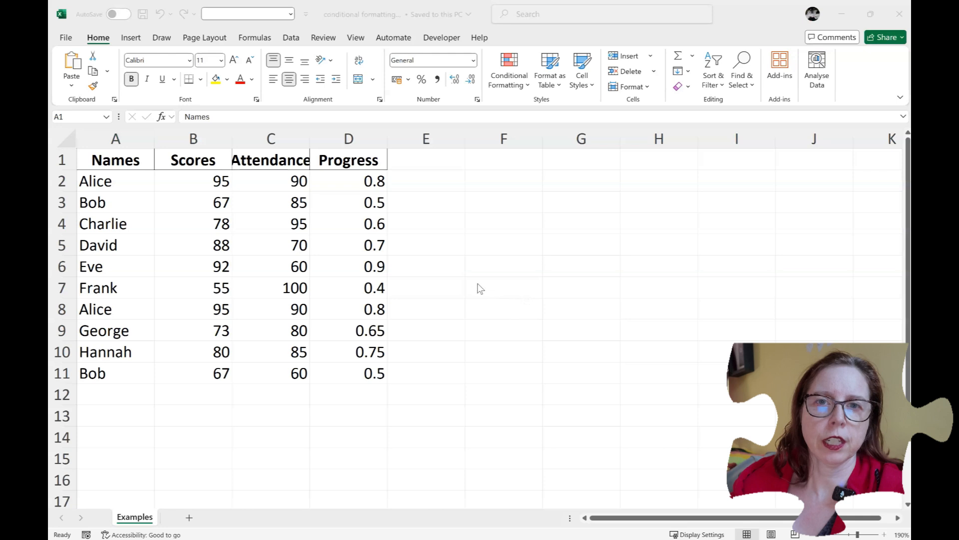
# - Widen the Attendance and Progress columns so their headings fit
pyautogui.moveTo(308, 138); pyautogui.dragTo(318, 138)
pyautogui.moveTo(394, 141); pyautogui.dragTo(411, 140)
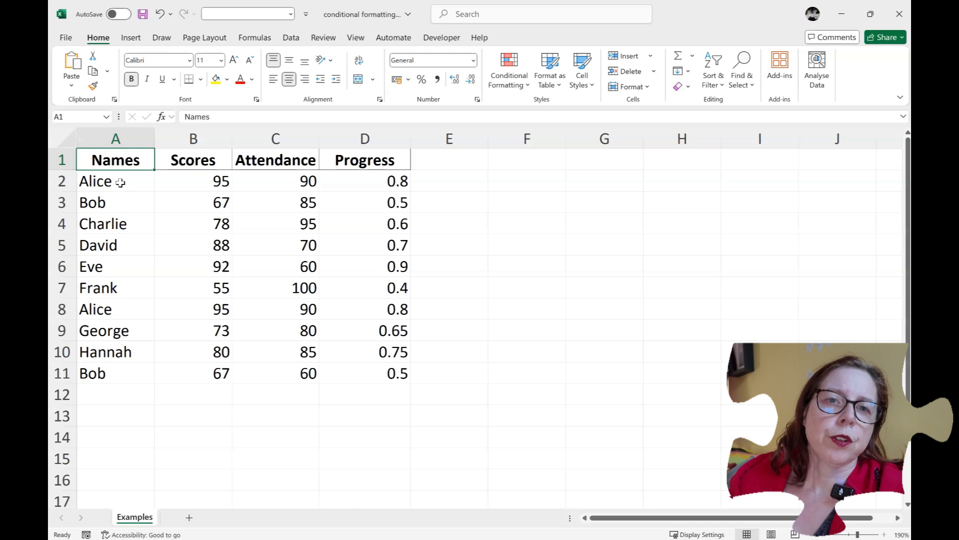
# - Start a Duplicate Values conditional formatting rule for the names in A2:A11, excluding the header
pyautogui.moveTo(121, 159); pyautogui.dragTo(104, 375)
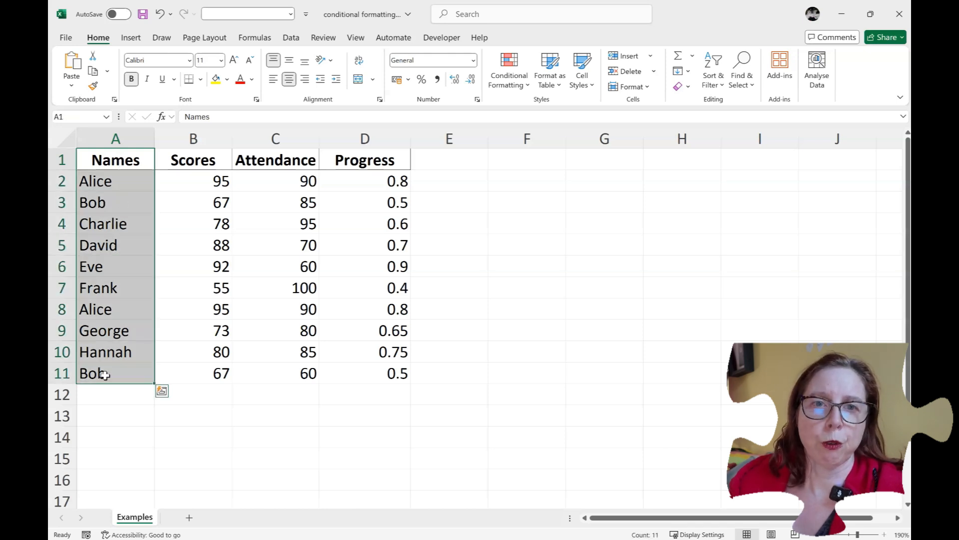
pyautogui.click(122, 183)
pyautogui.moveTo(122, 181); pyautogui.dragTo(98, 370)
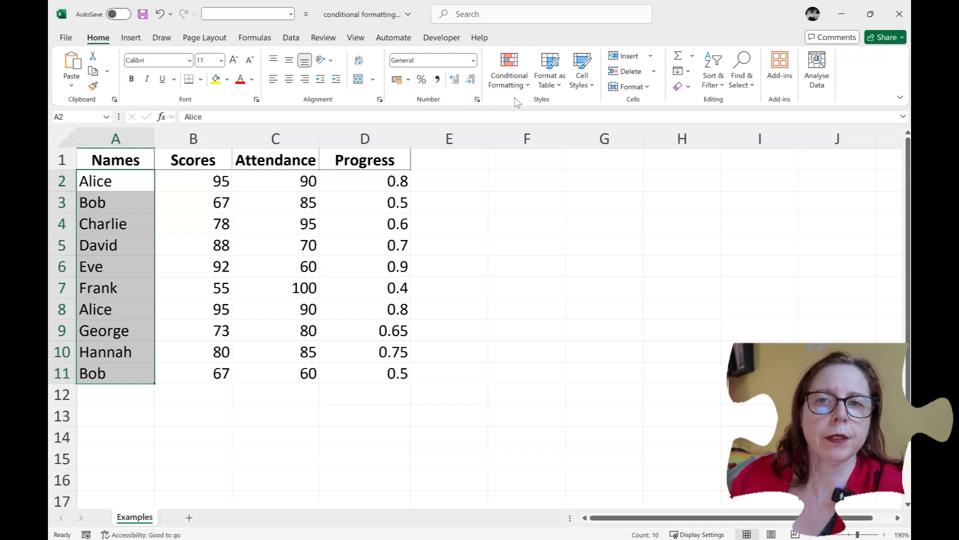
pyautogui.click(515, 80)
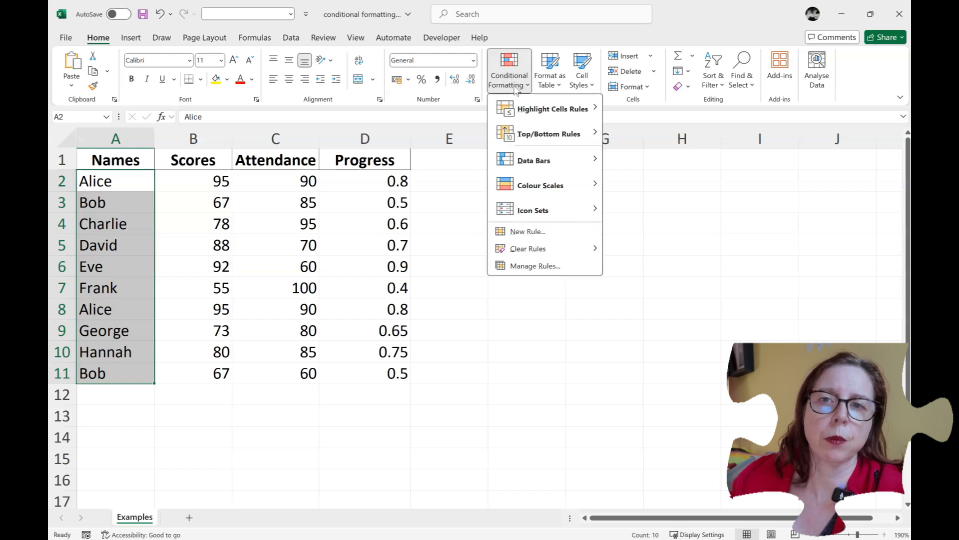
pyautogui.moveTo(530, 110)
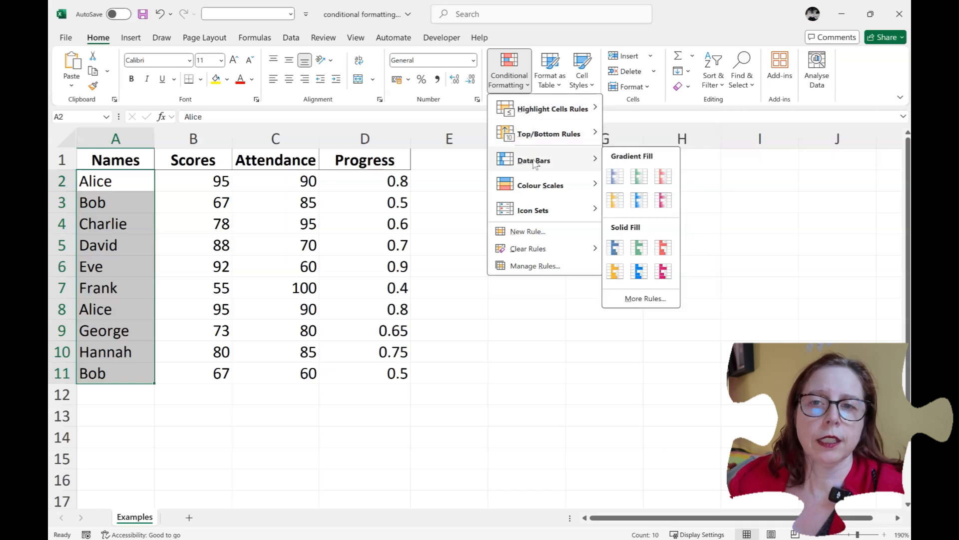
pyautogui.moveTo(540, 189)
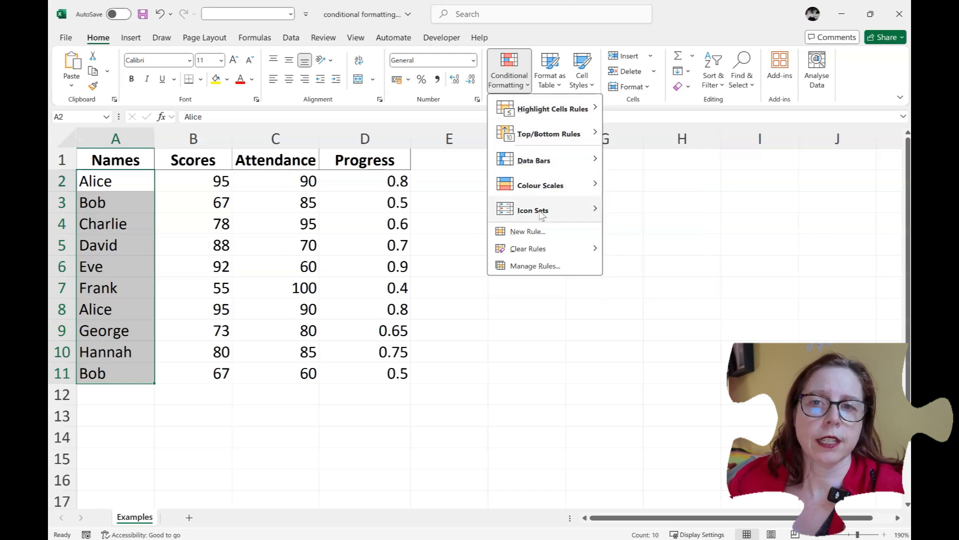
pyautogui.moveTo(542, 215)
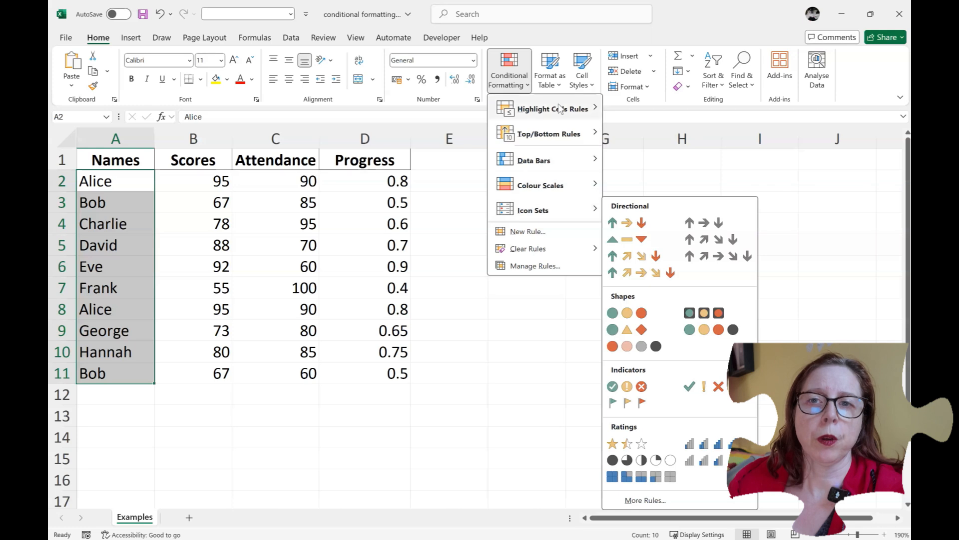
pyautogui.moveTo(561, 109)
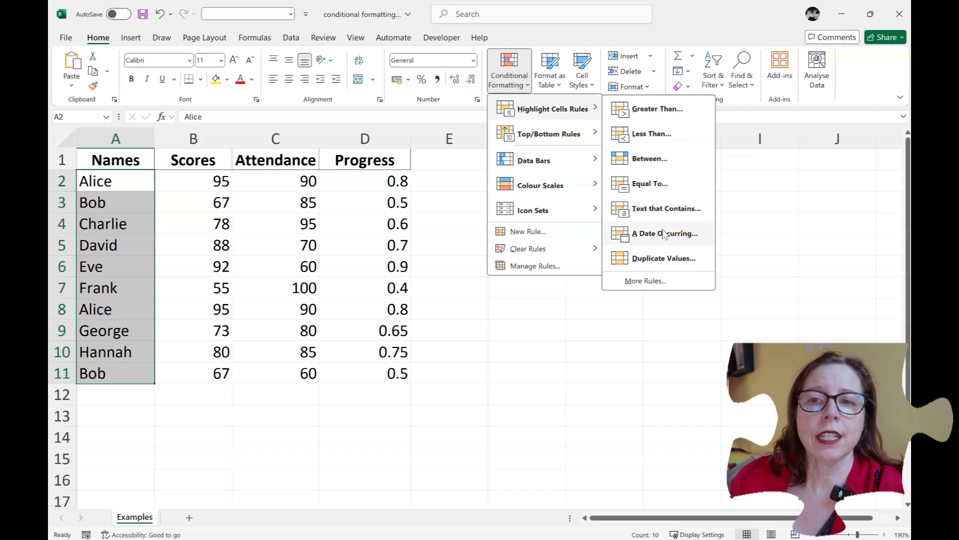
pyautogui.click(649, 259)
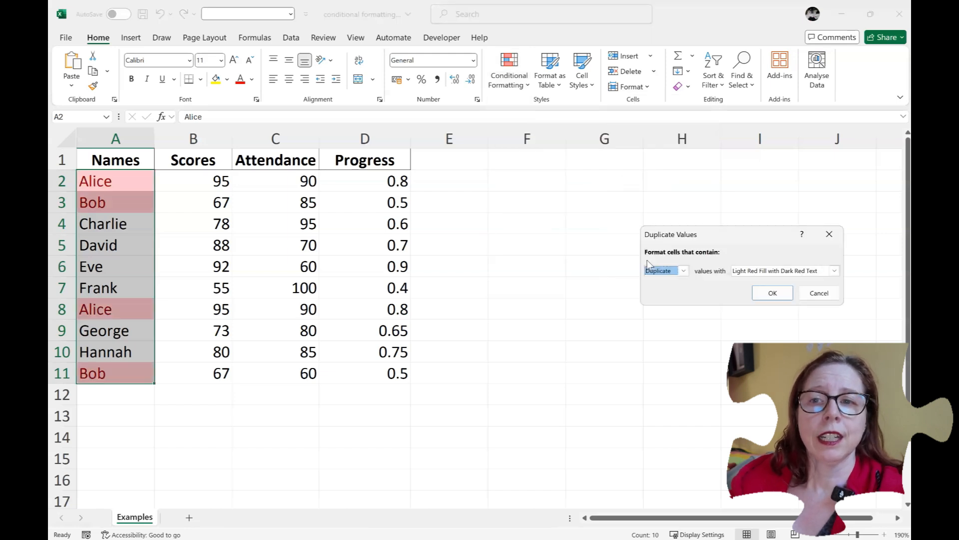
pyautogui.moveTo(750, 240); pyautogui.dragTo(484, 239)
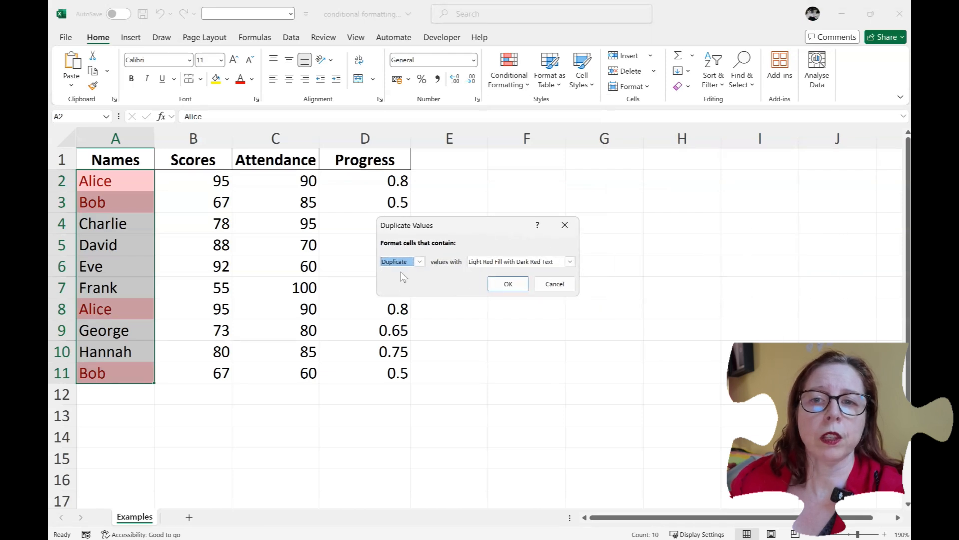
# - Compare preset formats for the duplicate names, then apply Yellow Fill with Dark Yellow Text
pyautogui.click(570, 262)
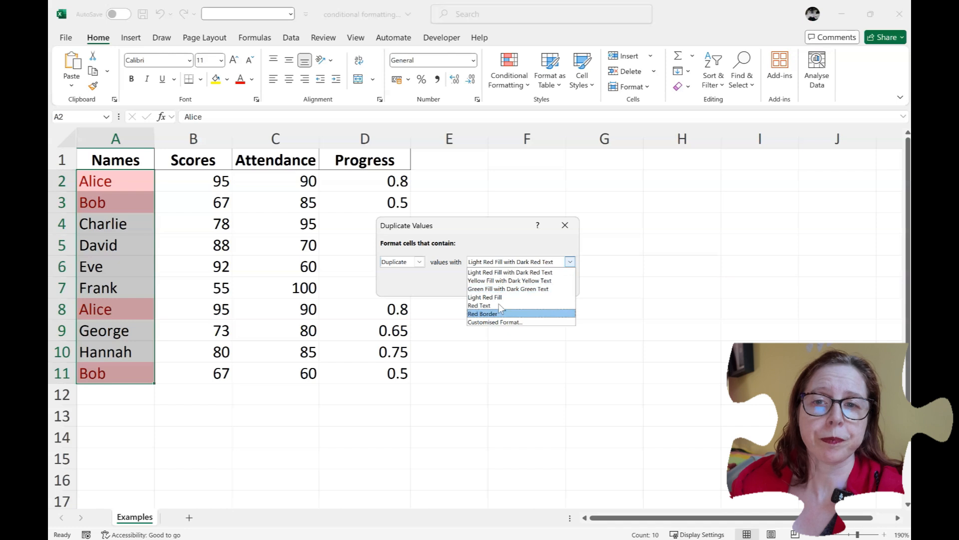
pyautogui.click(504, 281)
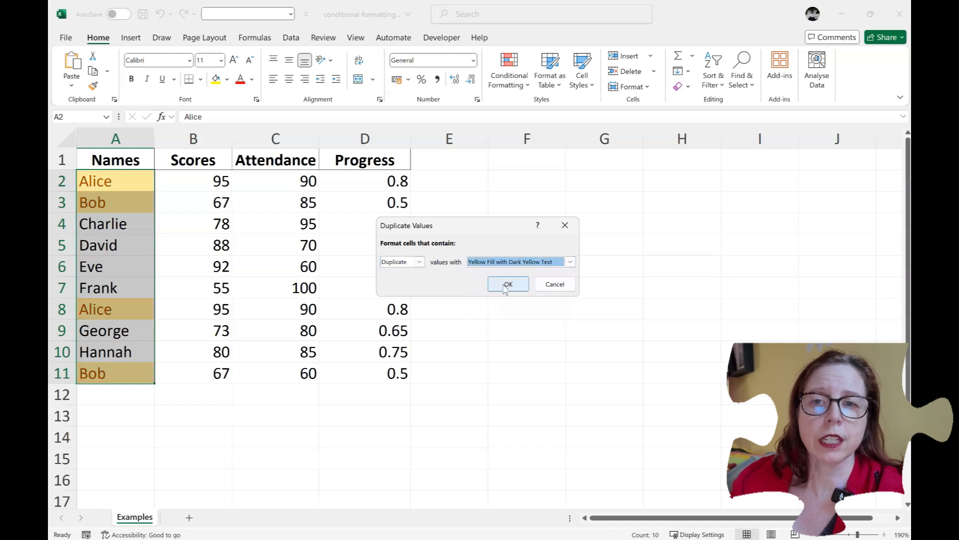
pyautogui.click(516, 262)
pyautogui.click(505, 288)
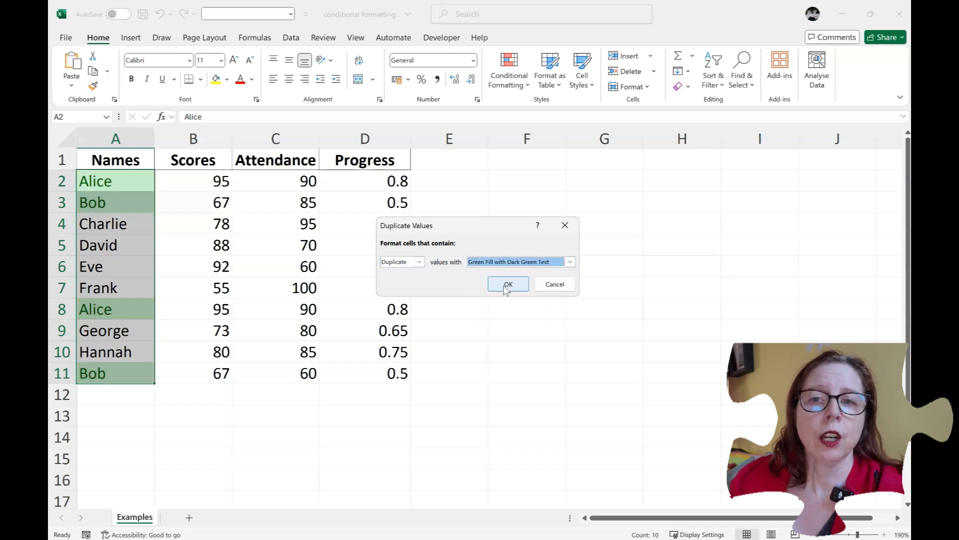
pyautogui.click(509, 263)
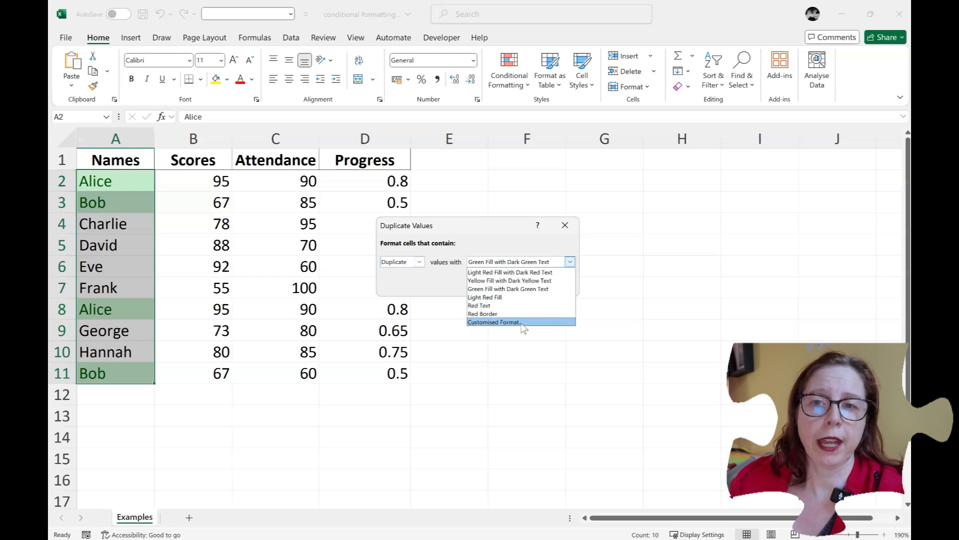
pyautogui.click(516, 280)
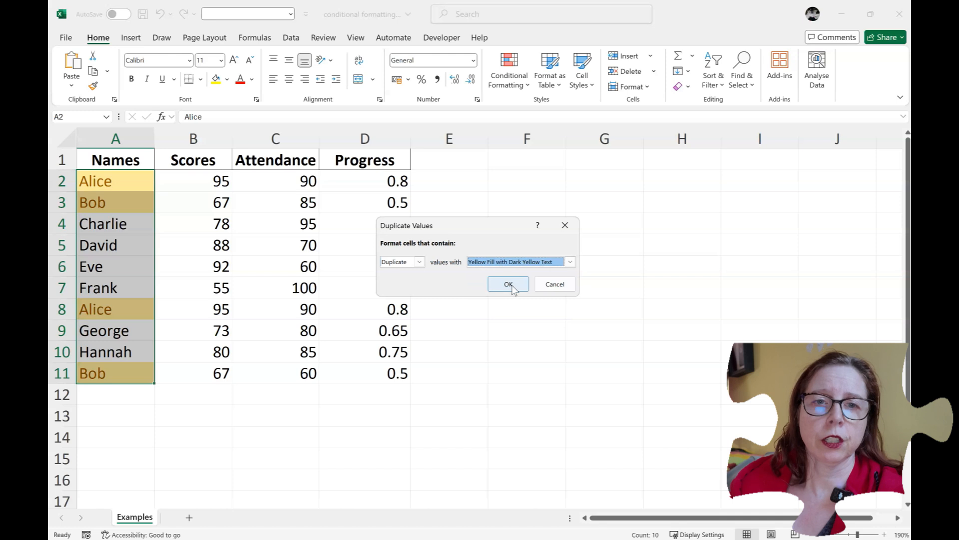
pyautogui.click(513, 286)
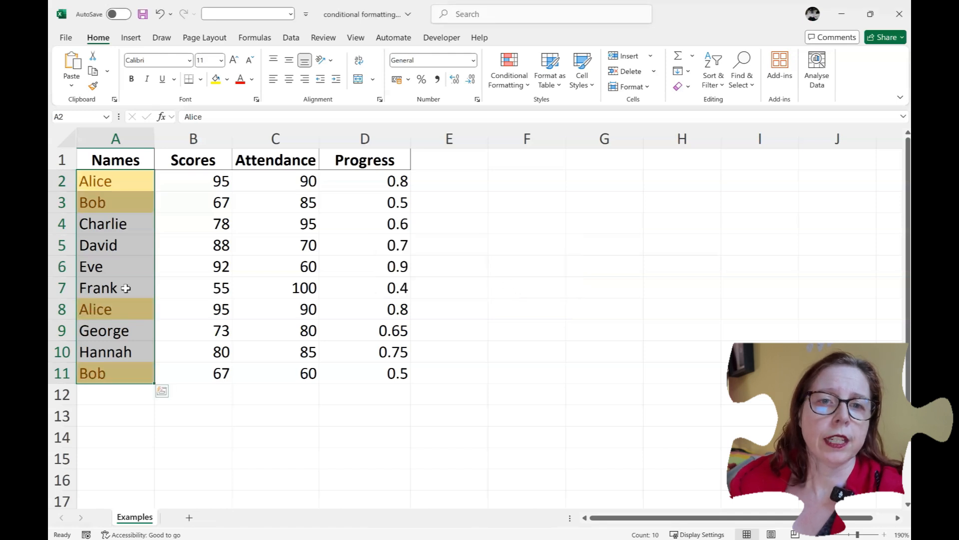
# - Replace the repeated names in A8 and A11 with two different, unique first names
pyautogui.click(162, 288)
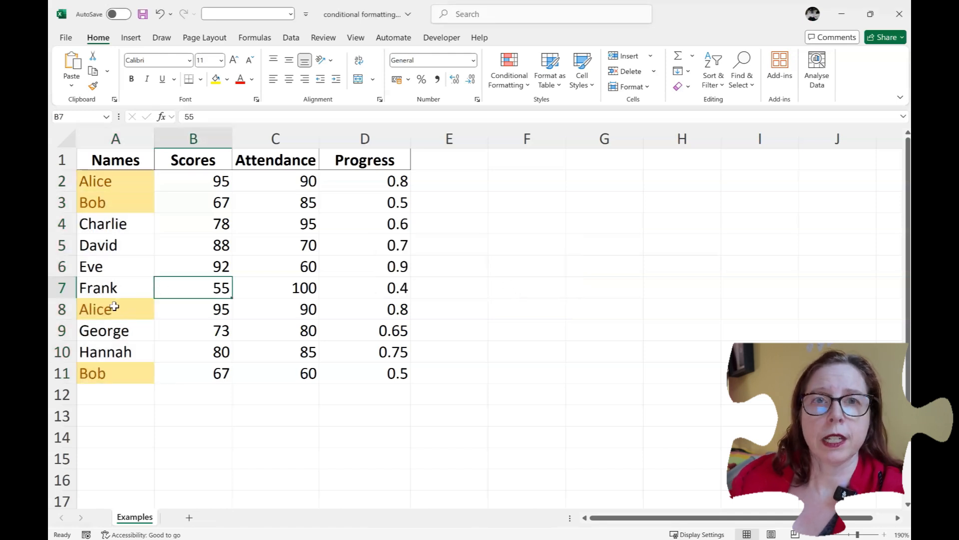
pyautogui.click(122, 305)
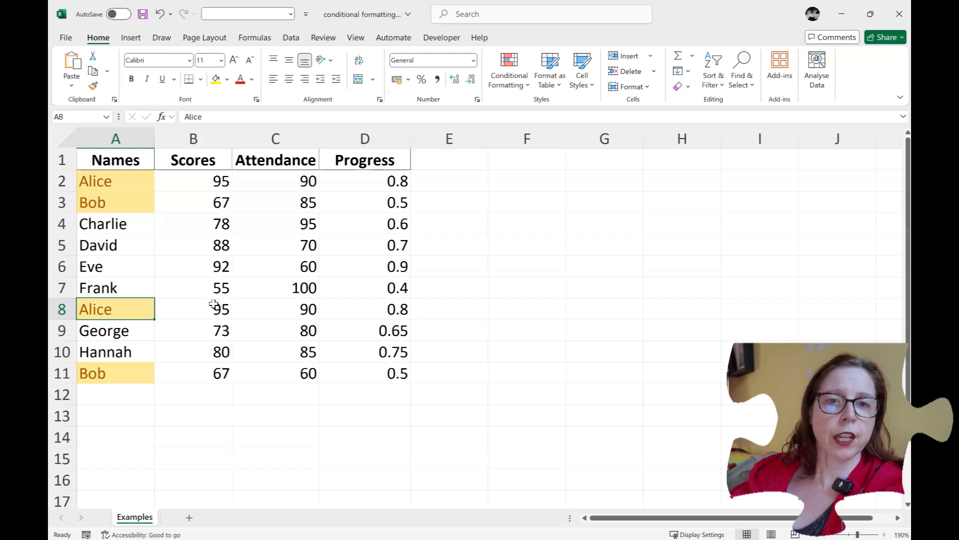
pyautogui.write('Alicia')
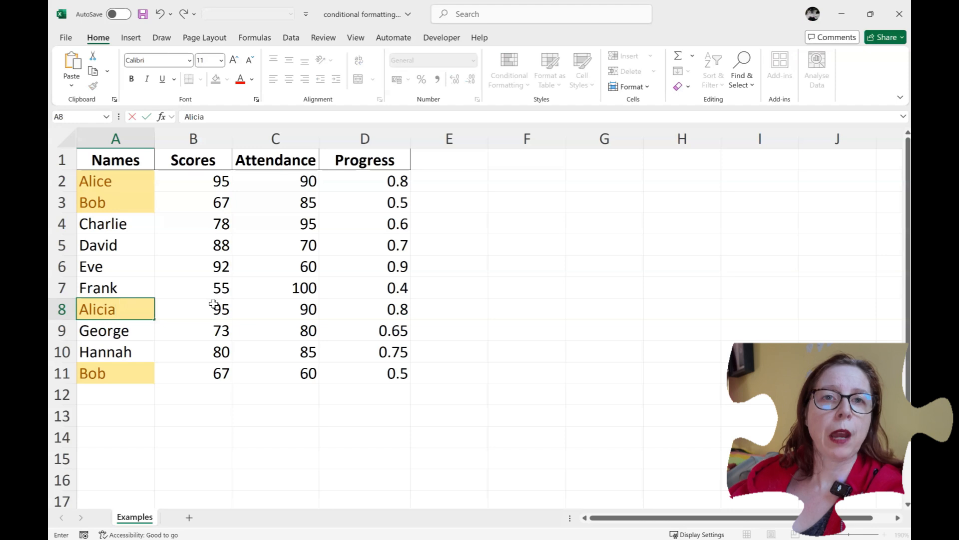
pyautogui.press('Return')
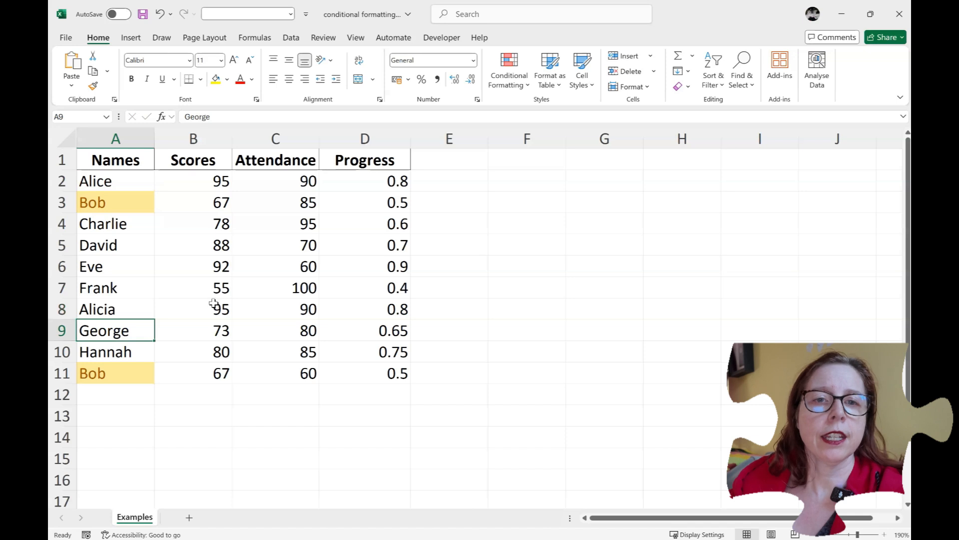
pyautogui.click(119, 371)
pyautogui.write('Joe')
pyautogui.press('Return')
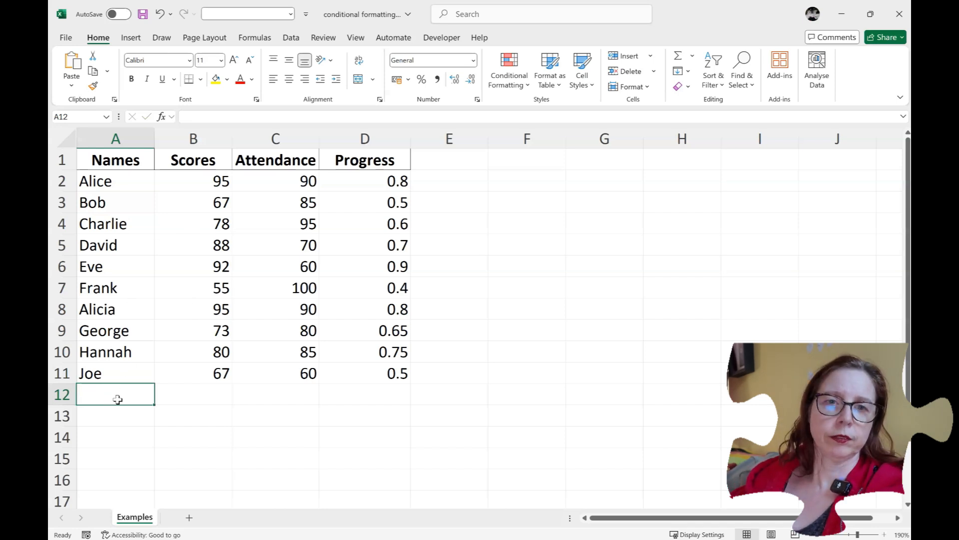
# - Extend the names list by entering a repeat of A7's name in A12 and a new unique name in A13
pyautogui.write('Frank')
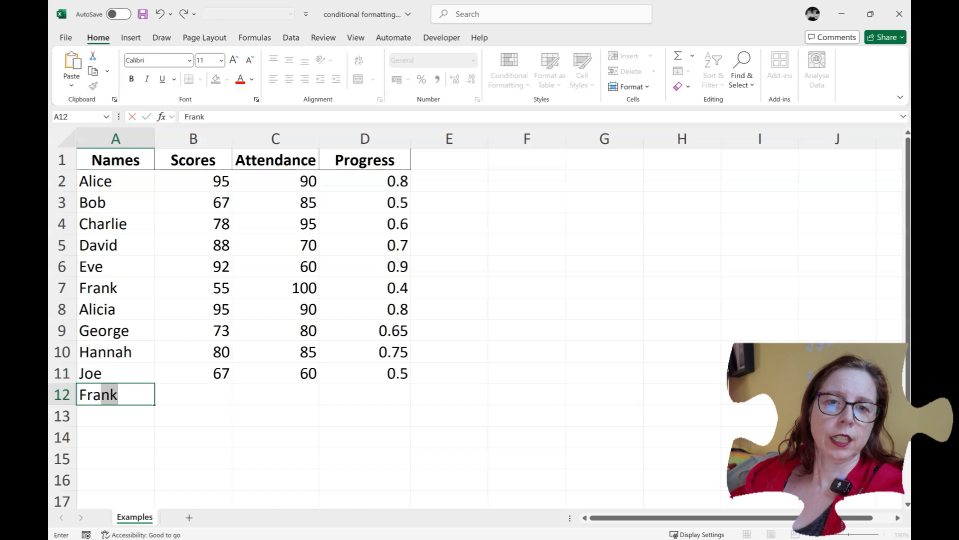
pyautogui.press('Return')
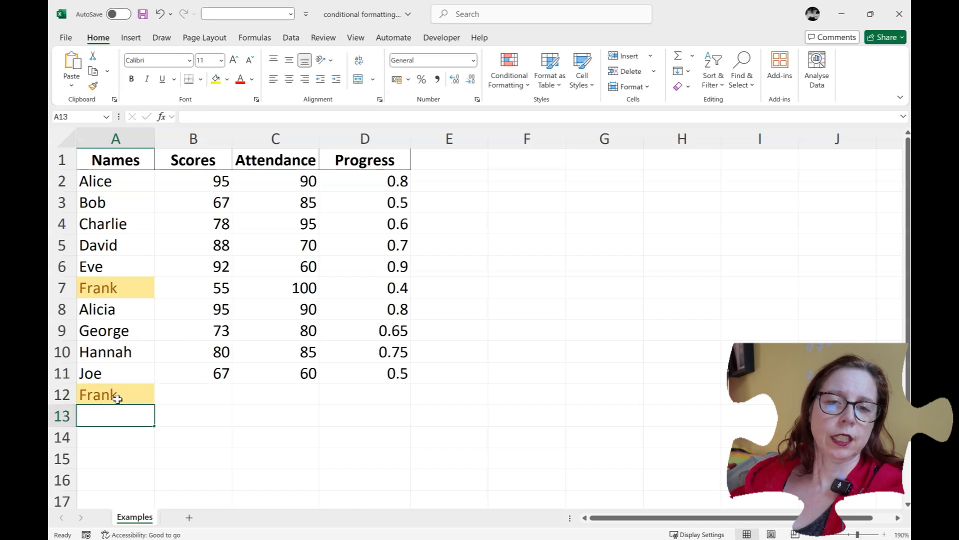
pyautogui.write('Billy Bob')
pyautogui.press('Return')
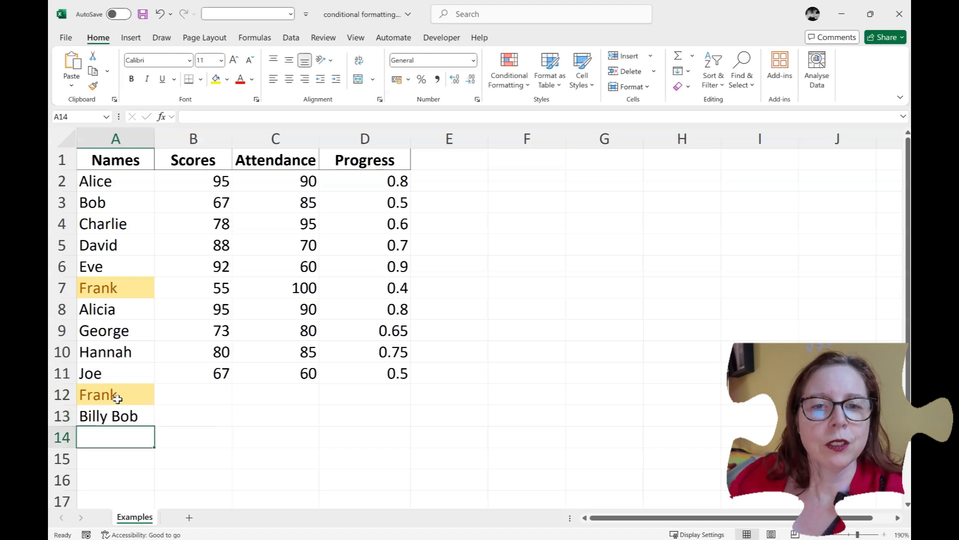
# - Check in the Conditional Formatting Rules Manager which range the rule on A13 applies to, then close it without changes
pyautogui.click(116, 420)
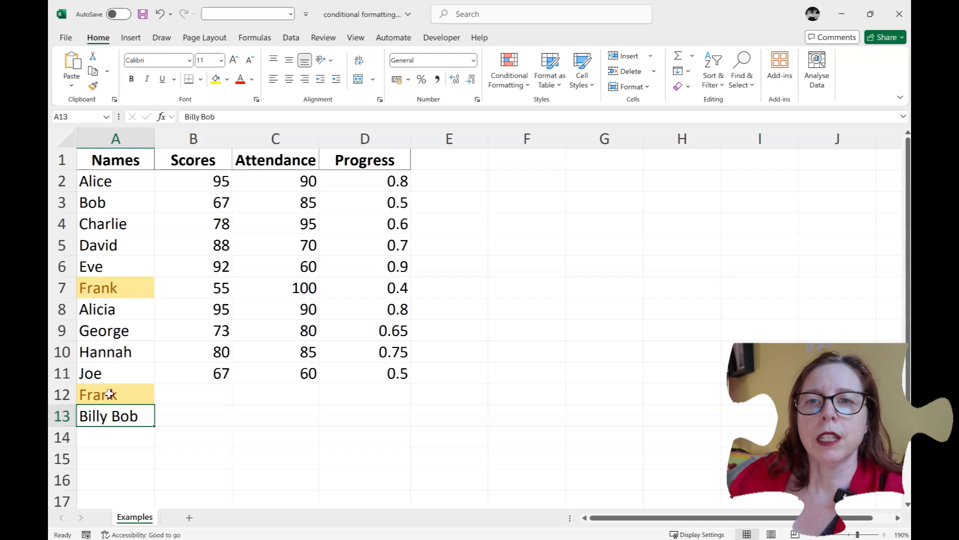
pyautogui.click(521, 86)
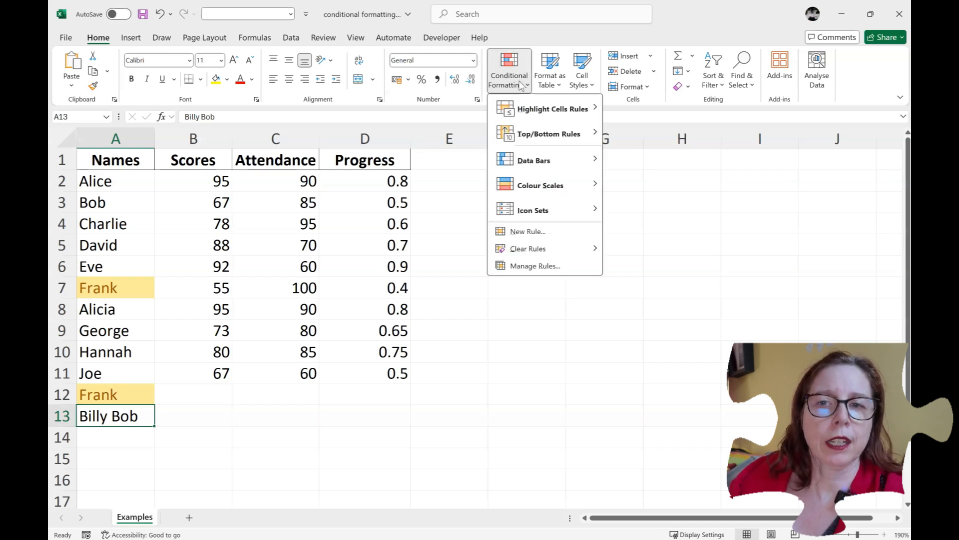
pyautogui.click(528, 268)
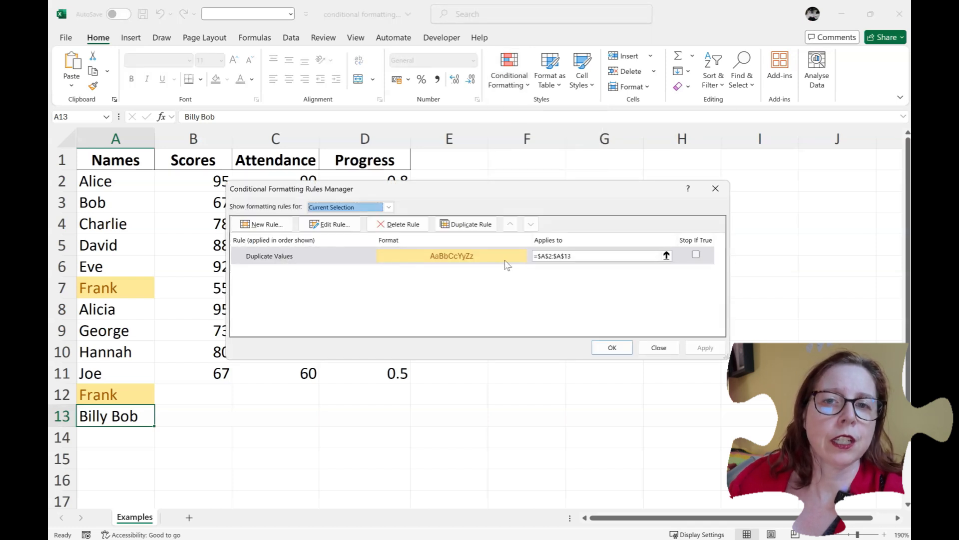
pyautogui.click(370, 208)
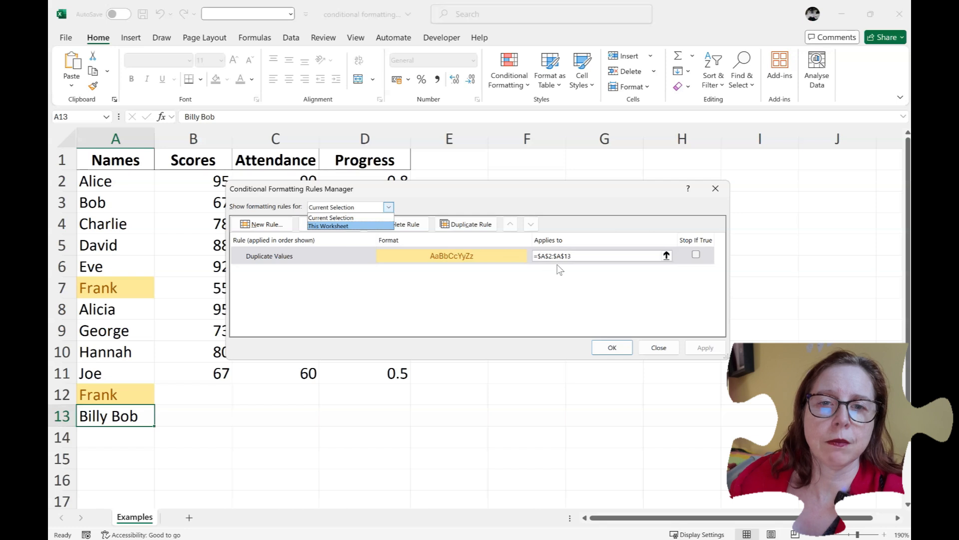
pyautogui.click(651, 349)
pyautogui.click(652, 350)
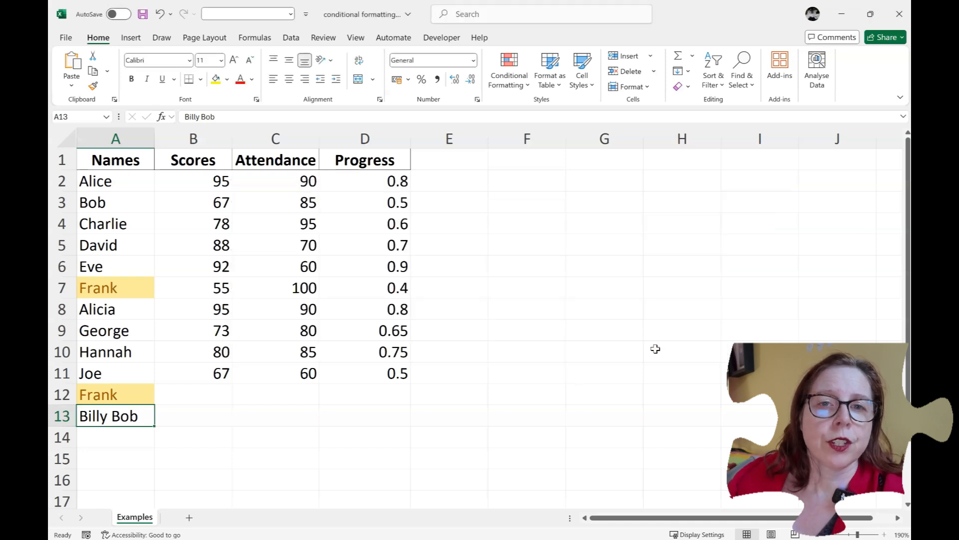
# - Try a Greater Than 90 highlight rule on the scores in B2:B11, then cancel it
pyautogui.moveTo(203, 180); pyautogui.dragTo(203, 372)
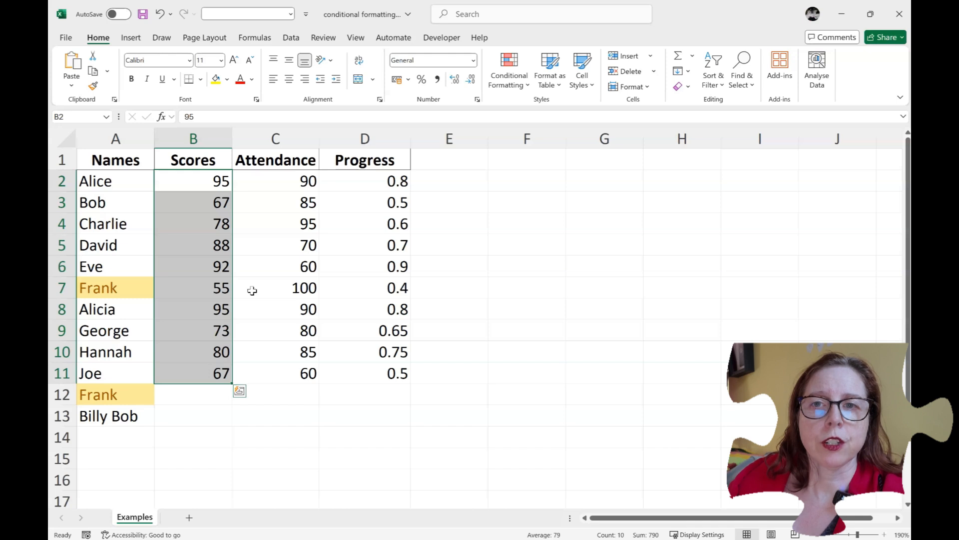
pyautogui.click(495, 89)
pyautogui.moveTo(568, 115)
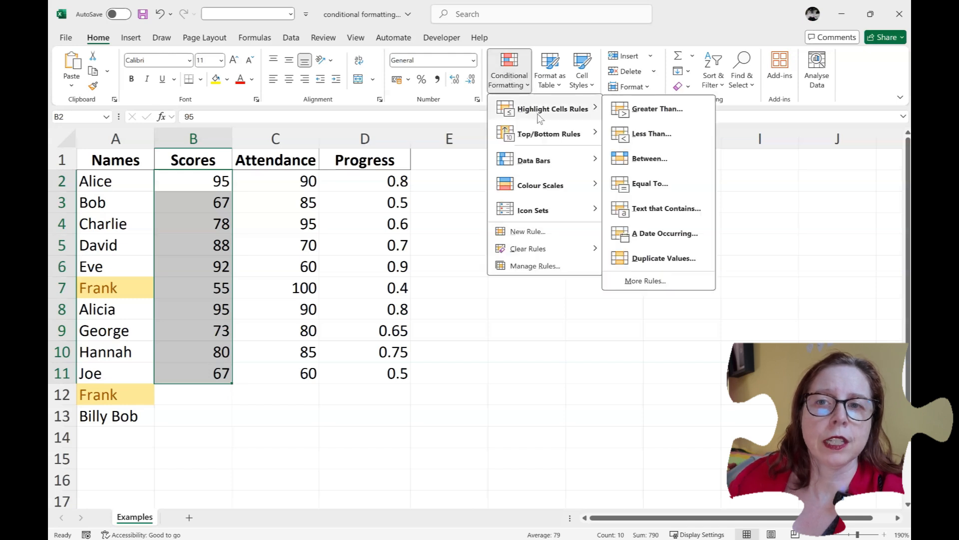
pyautogui.click(645, 114)
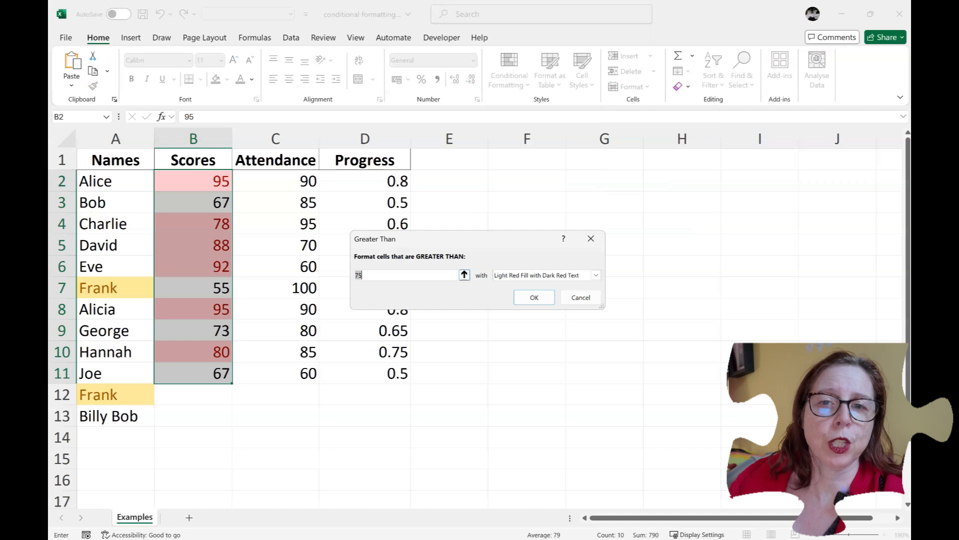
pyautogui.moveTo(367, 275); pyautogui.dragTo(348, 276)
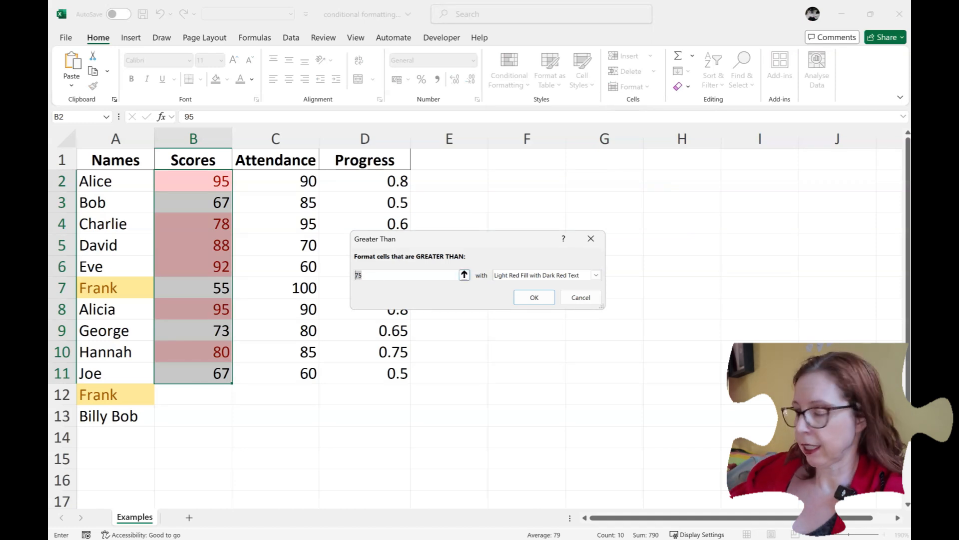
pyautogui.write('90')
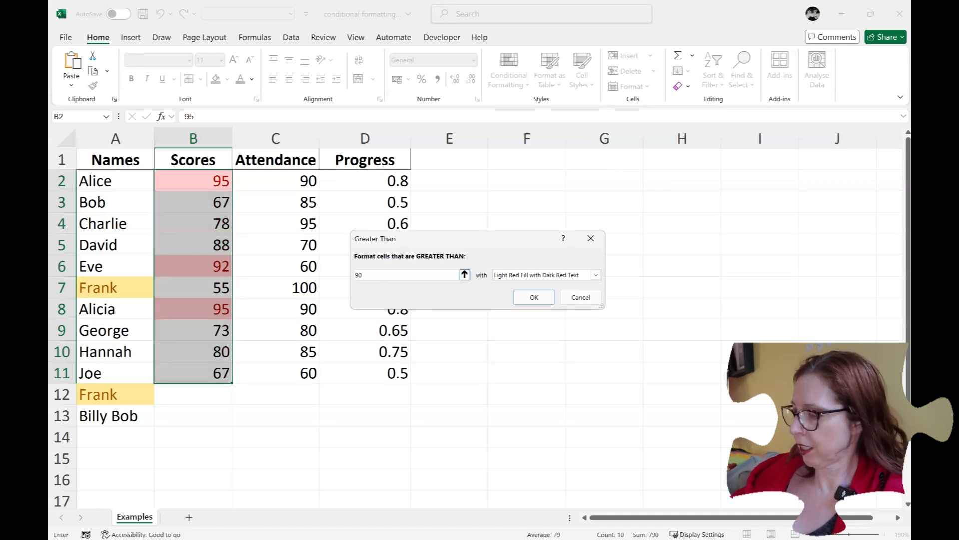
pyautogui.press('BackSpace')
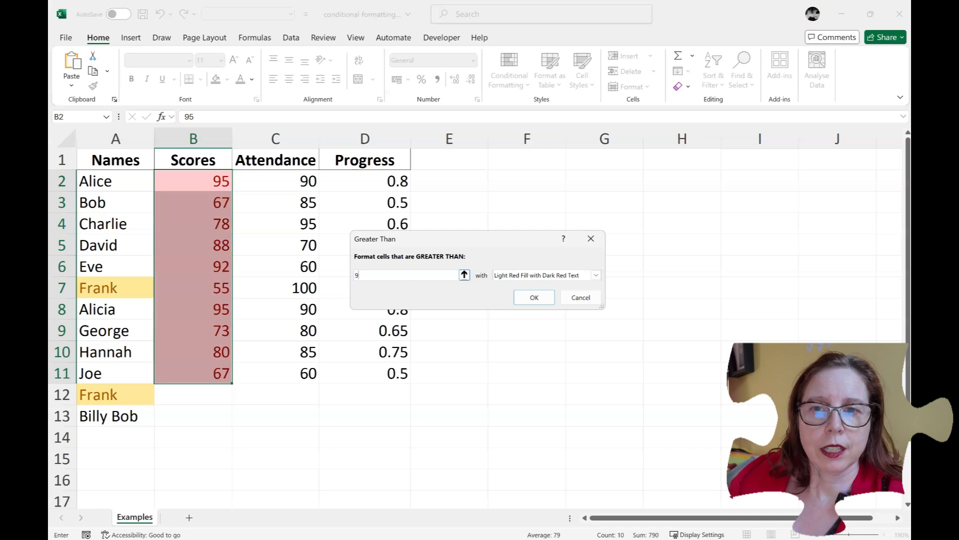
pyautogui.click(575, 299)
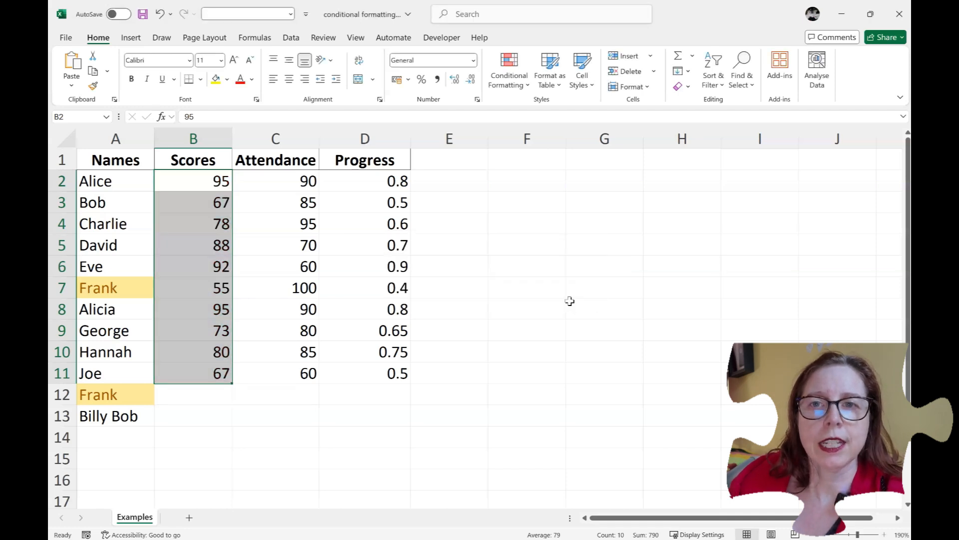
# - Start a Top 10% rule for the scores in B2:B11, previewing Green Fill with Dark Green Text
pyautogui.click(526, 86)
pyautogui.moveTo(537, 138)
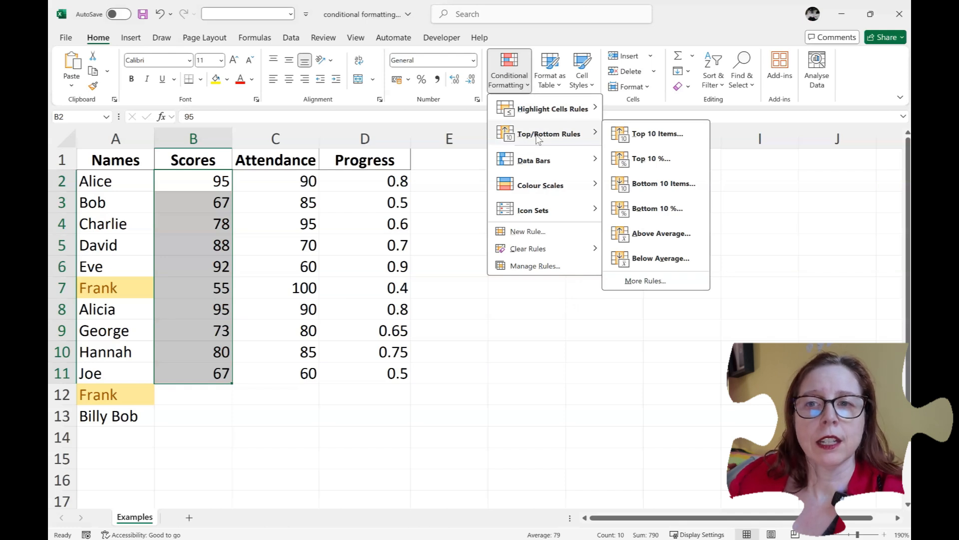
pyautogui.click(651, 160)
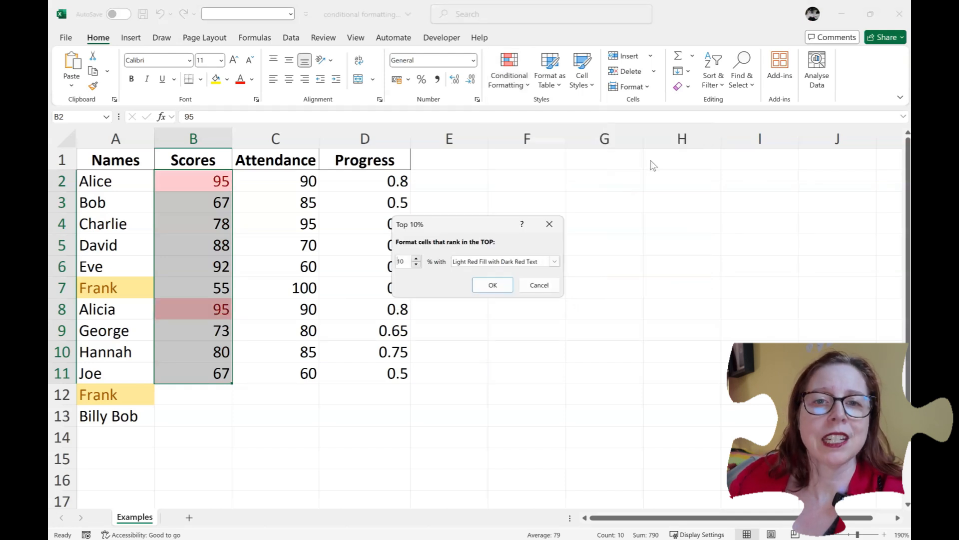
pyautogui.click(508, 265)
pyautogui.click(494, 288)
# - Give the Top 10% rule a custom format with a light orange fill and apply it to the scores
pyautogui.click(490, 265)
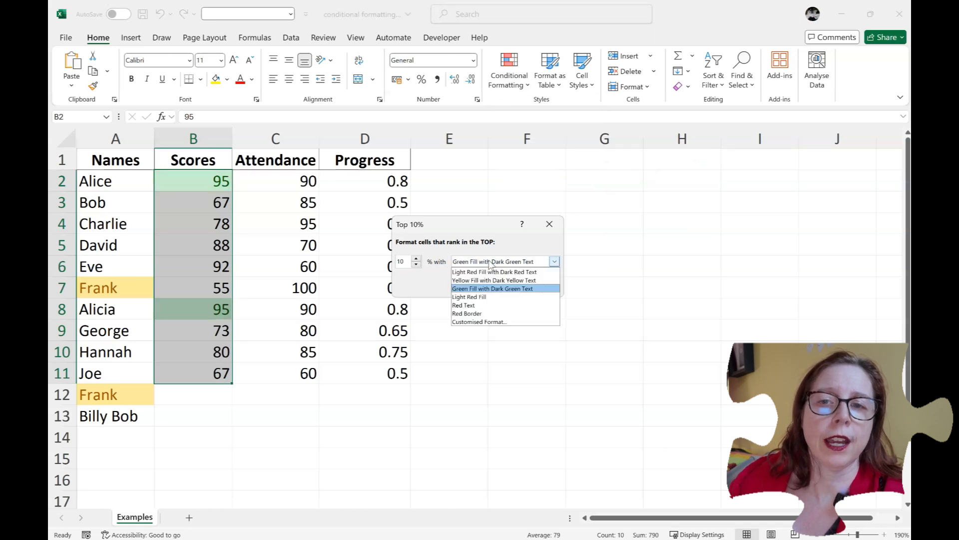
pyautogui.click(486, 322)
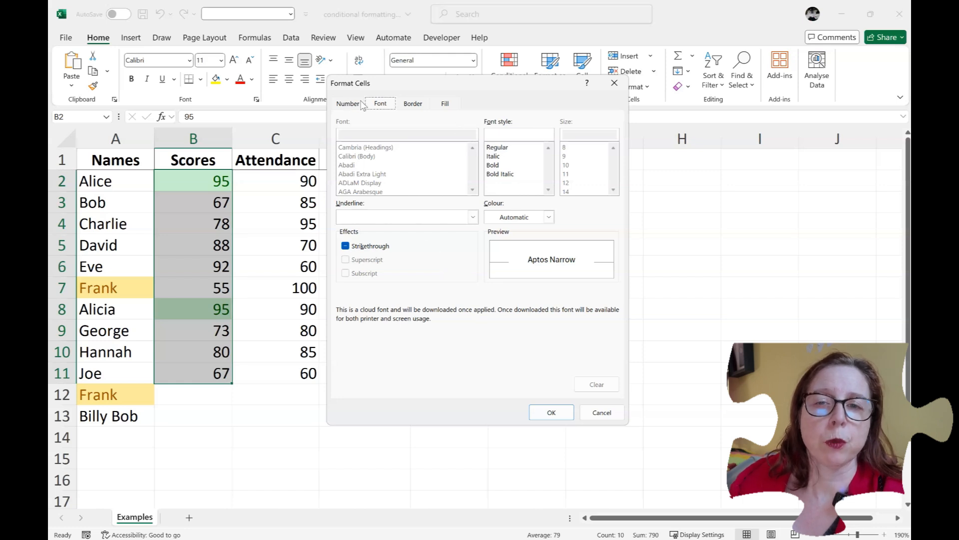
pyautogui.click(444, 105)
pyautogui.click(444, 169)
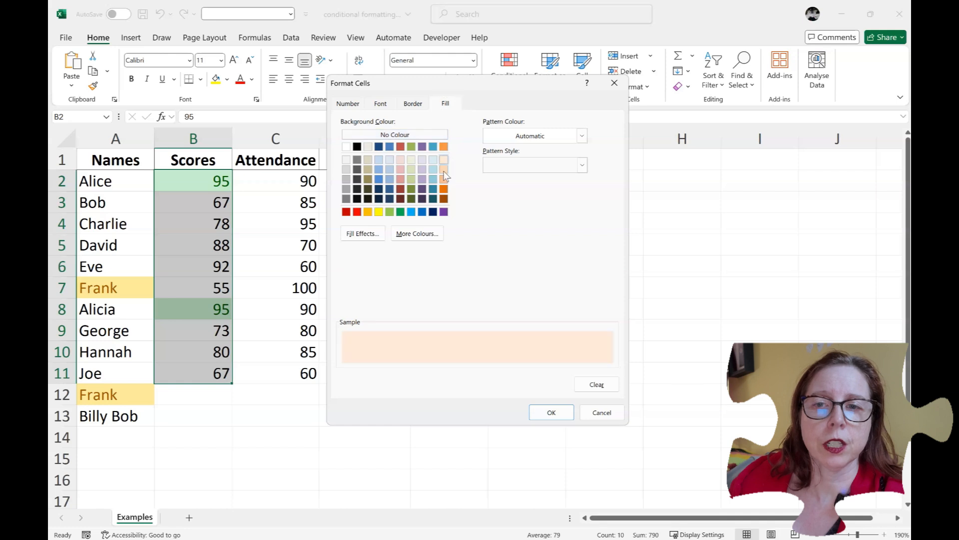
pyautogui.click(550, 412)
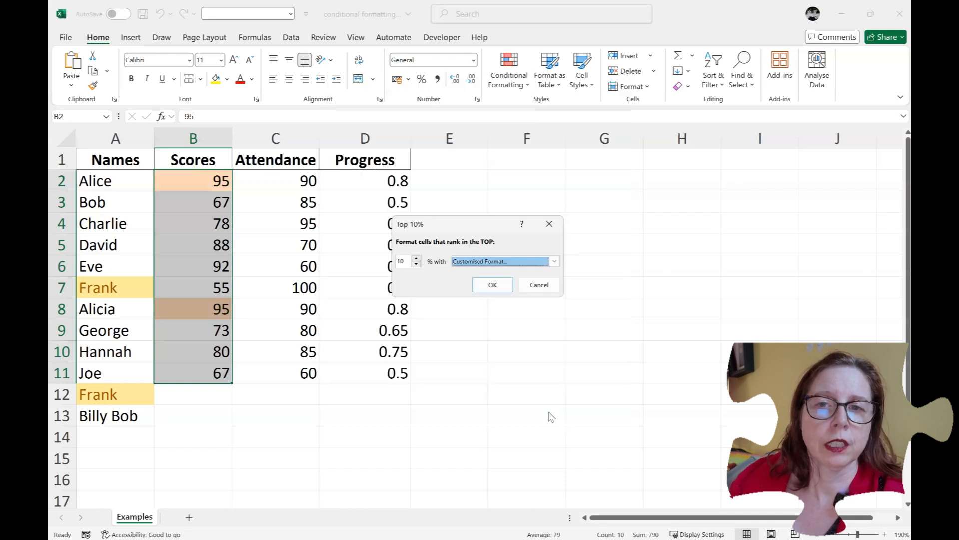
pyautogui.click(493, 286)
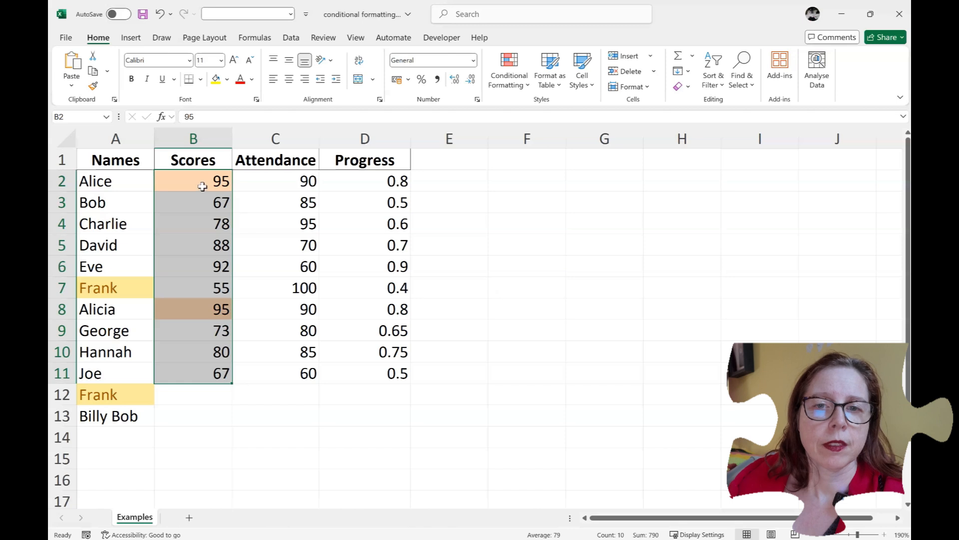
# - Highlight the bottom 3 attendance values in C2:C11 with Light Red Fill with Dark Red Text
pyautogui.moveTo(268, 178); pyautogui.dragTo(274, 368)
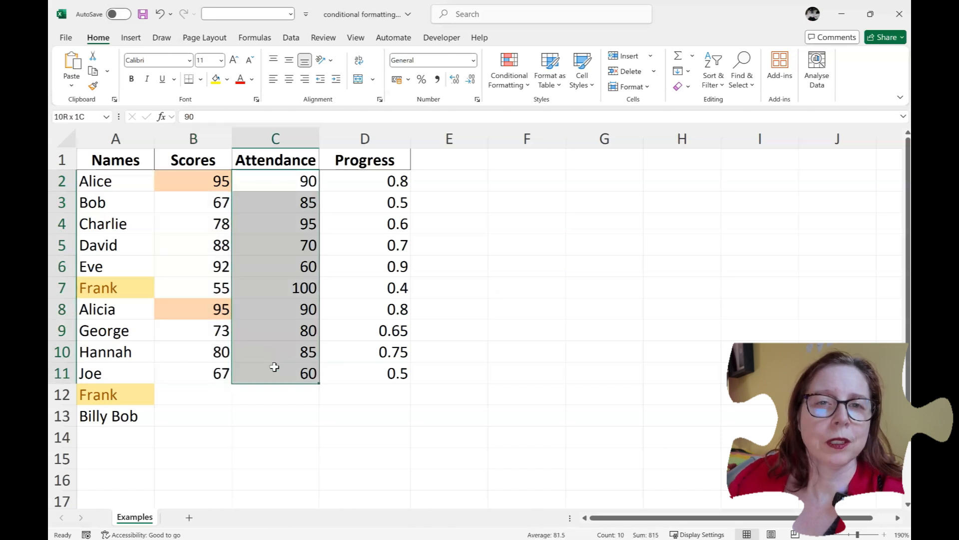
pyautogui.click(512, 80)
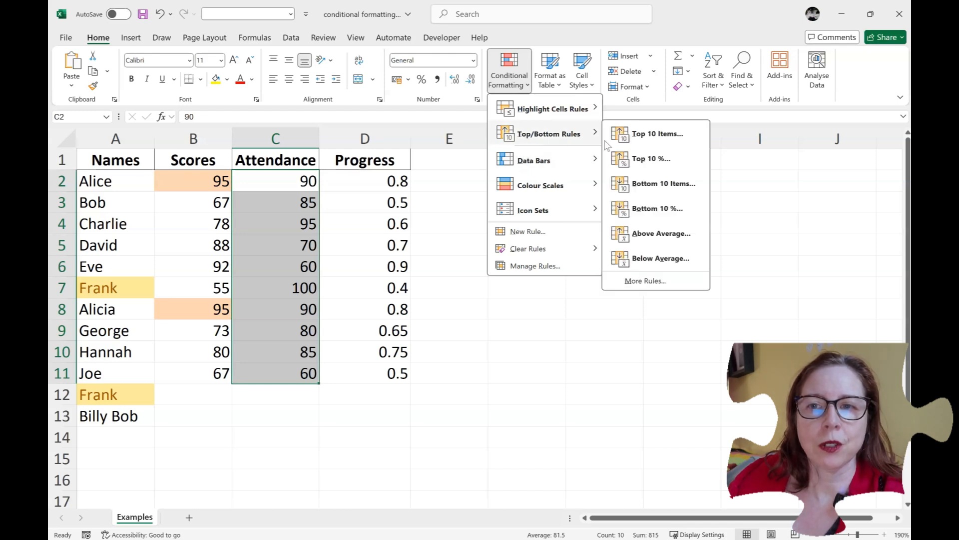
pyautogui.click(639, 188)
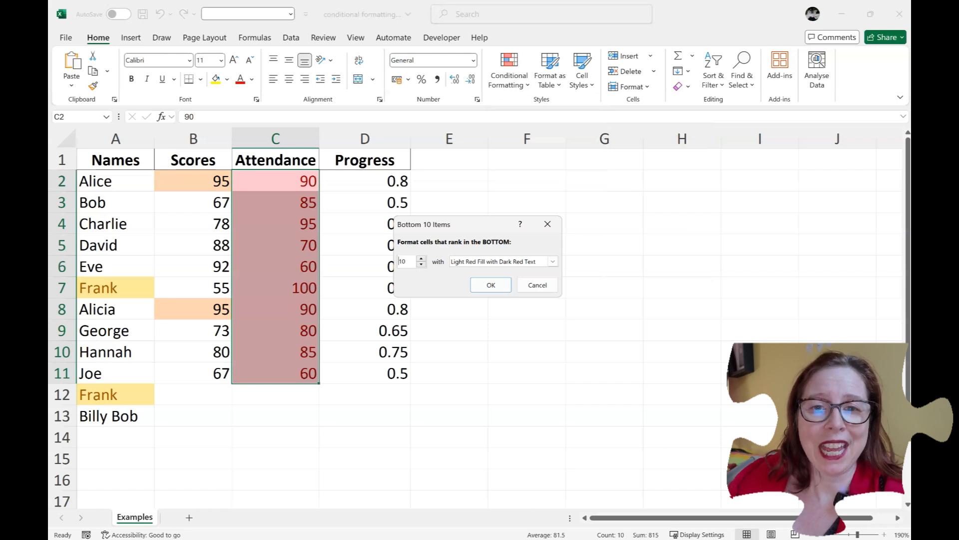
pyautogui.click(421, 264)
pyautogui.click(421, 265)
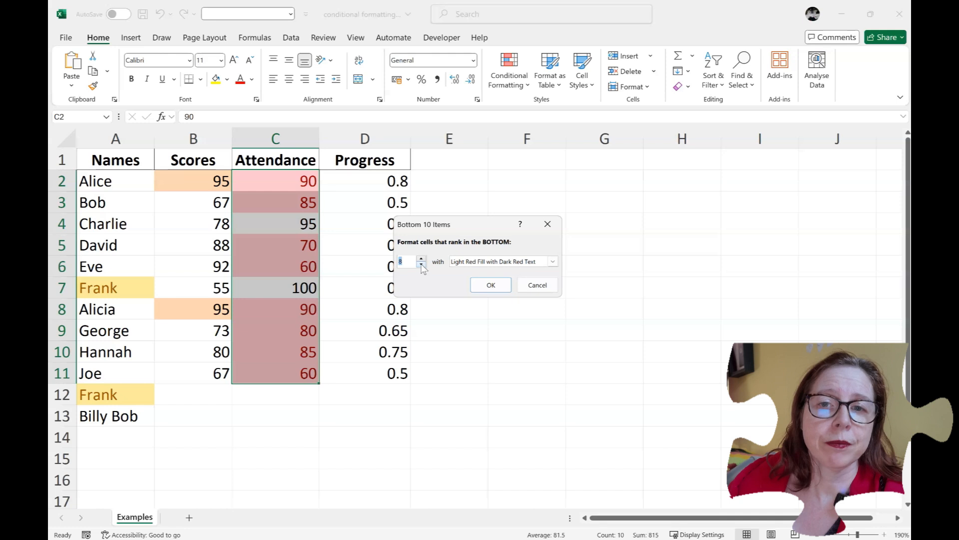
pyautogui.click(421, 264)
pyautogui.click(421, 264)
pyautogui.click(421, 264)
pyautogui.click(421, 264)
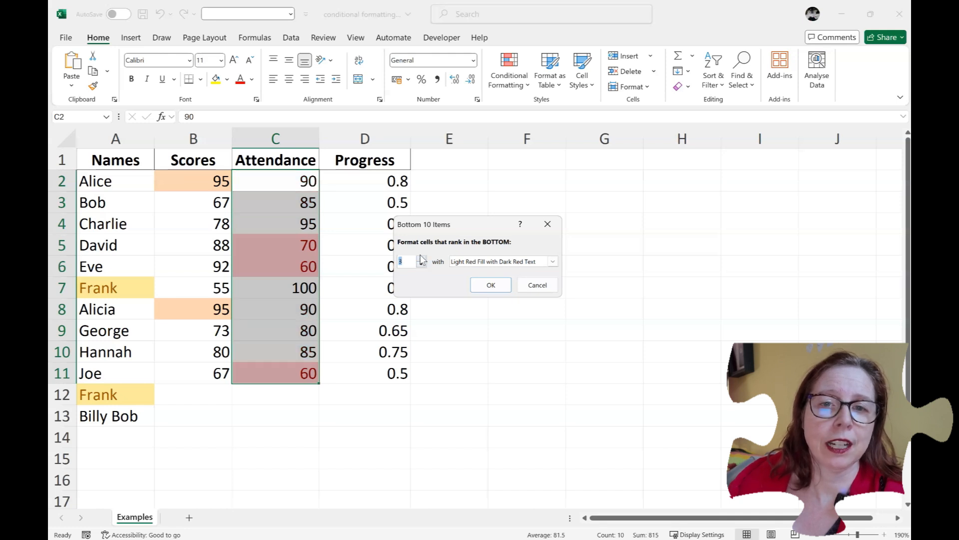
pyautogui.click(490, 284)
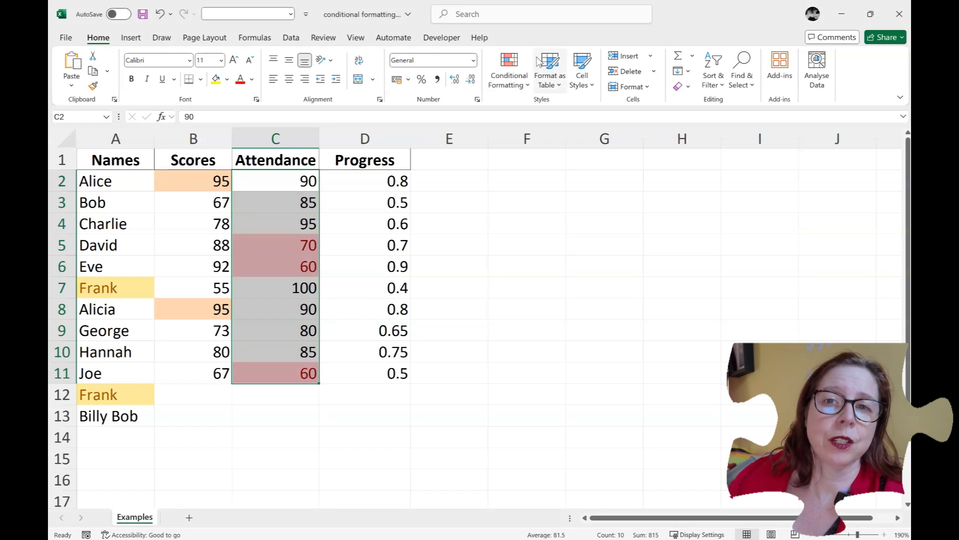
# - Highlight the top 3 attendance values in C2:C11 with Green Fill with Dark Green Text, and check cells C2 and C8
pyautogui.click(509, 68)
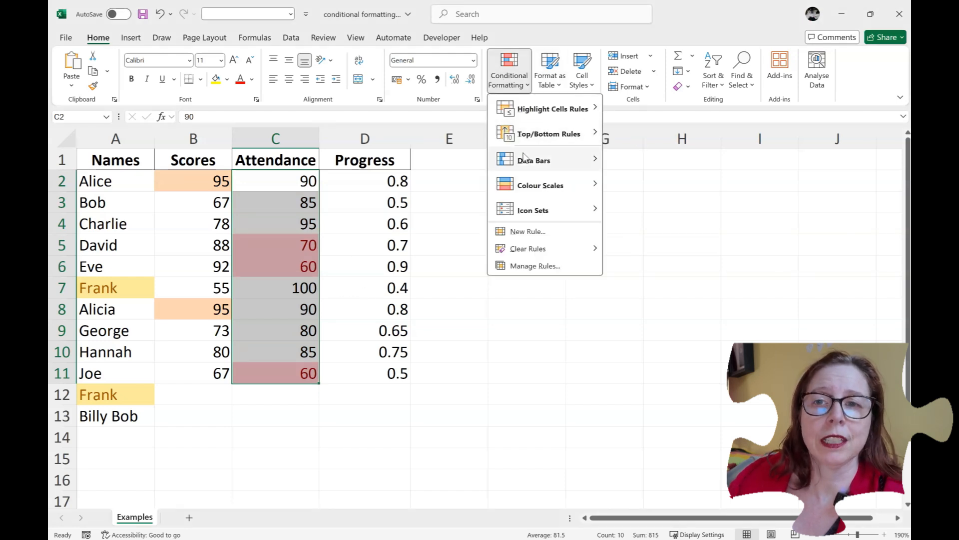
pyautogui.click(658, 144)
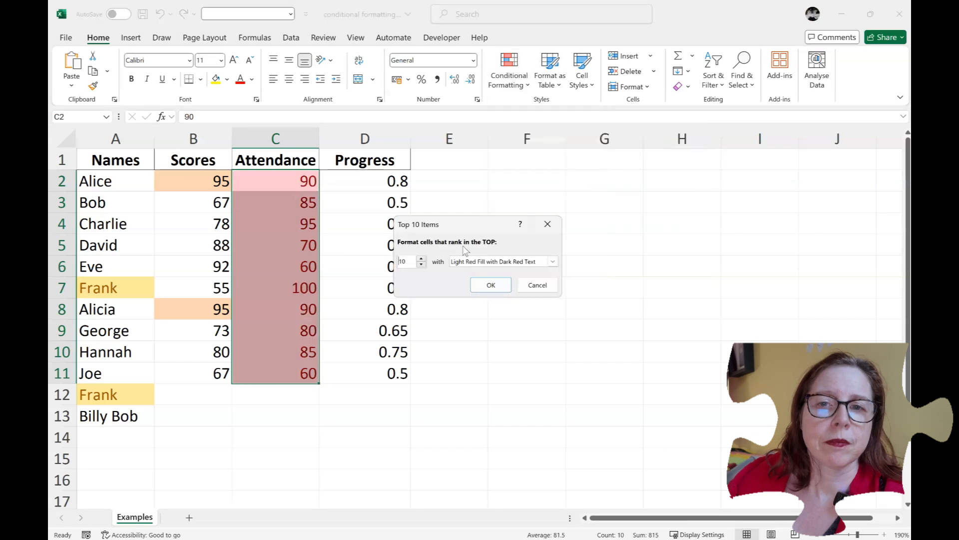
pyautogui.click(421, 264)
pyautogui.click(421, 264)
pyautogui.click(421, 264)
pyautogui.click(421, 263)
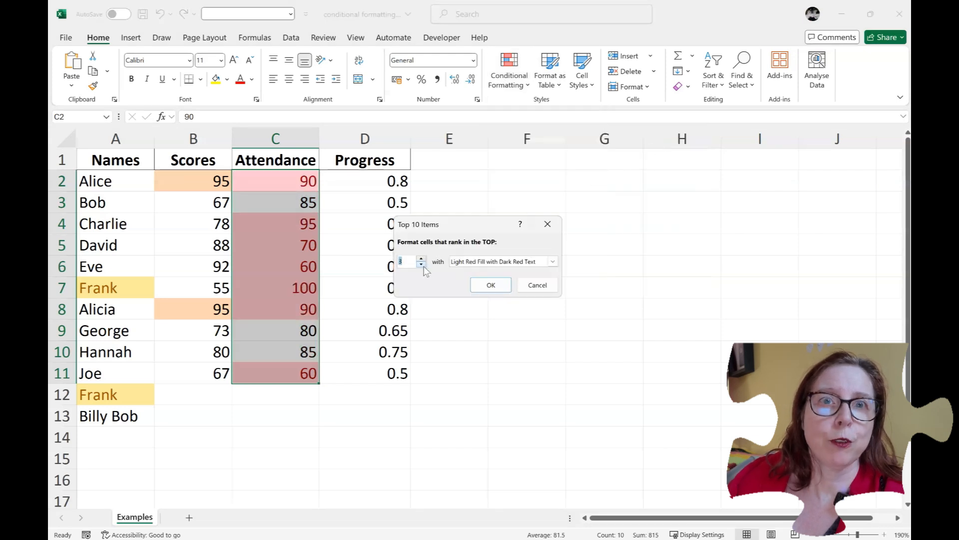
pyautogui.click(464, 262)
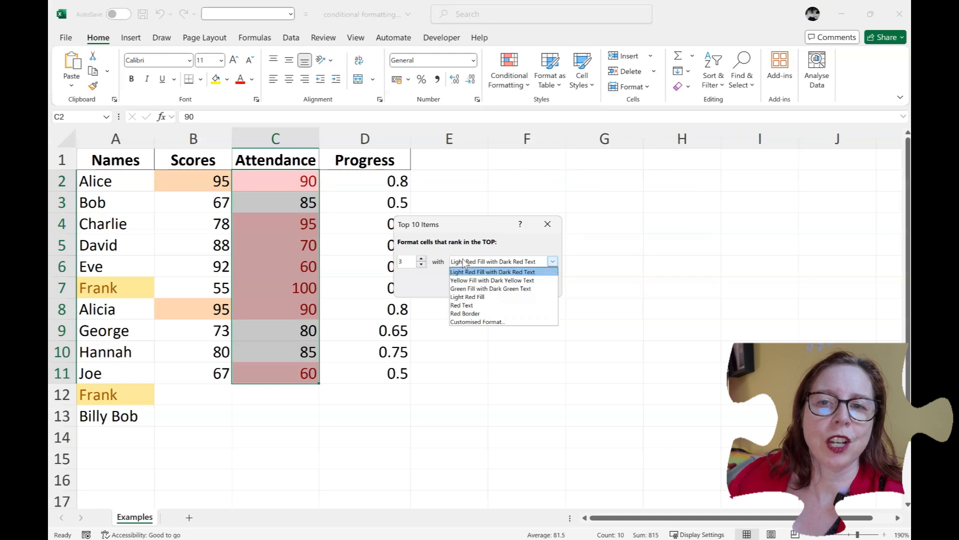
pyautogui.click(462, 289)
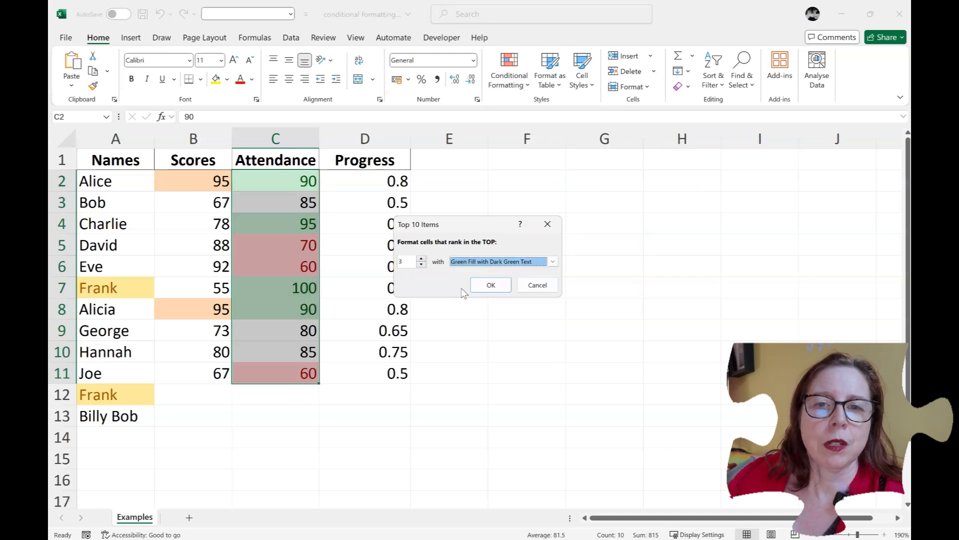
pyautogui.click(491, 285)
pyautogui.click(310, 309)
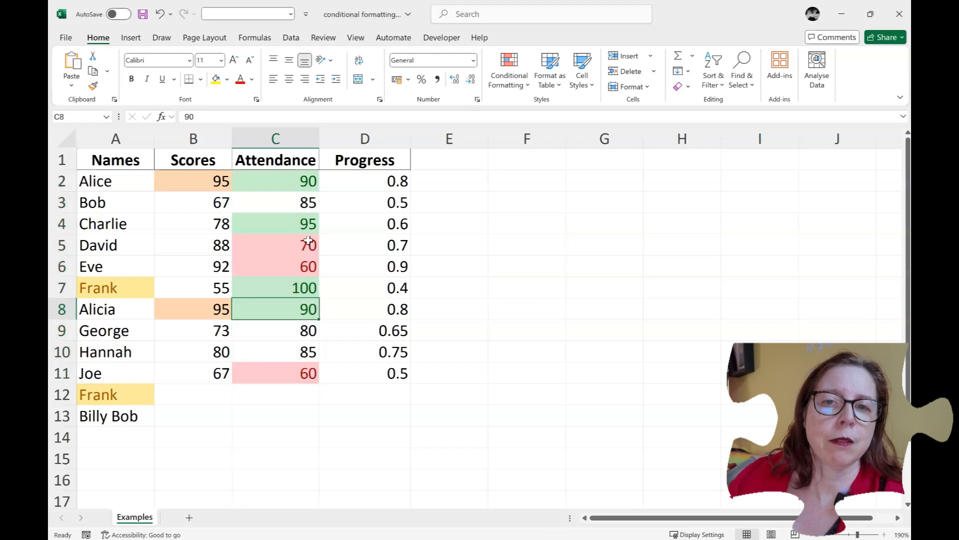
pyautogui.click(295, 178)
pyautogui.click(287, 300)
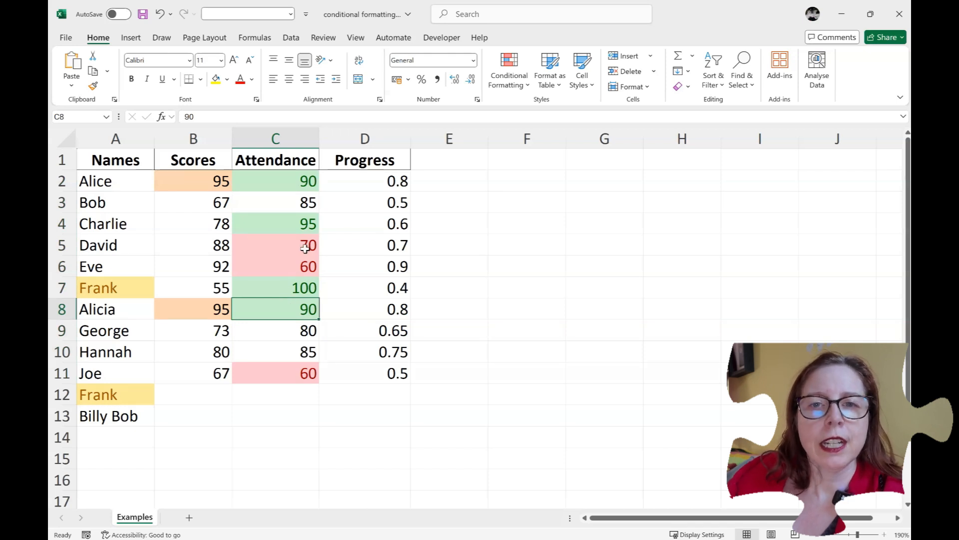
# - Add green gradient-fill data bars to the attendance values in C2:C11 and deselect the range
pyautogui.moveTo(279, 183); pyautogui.dragTo(267, 375)
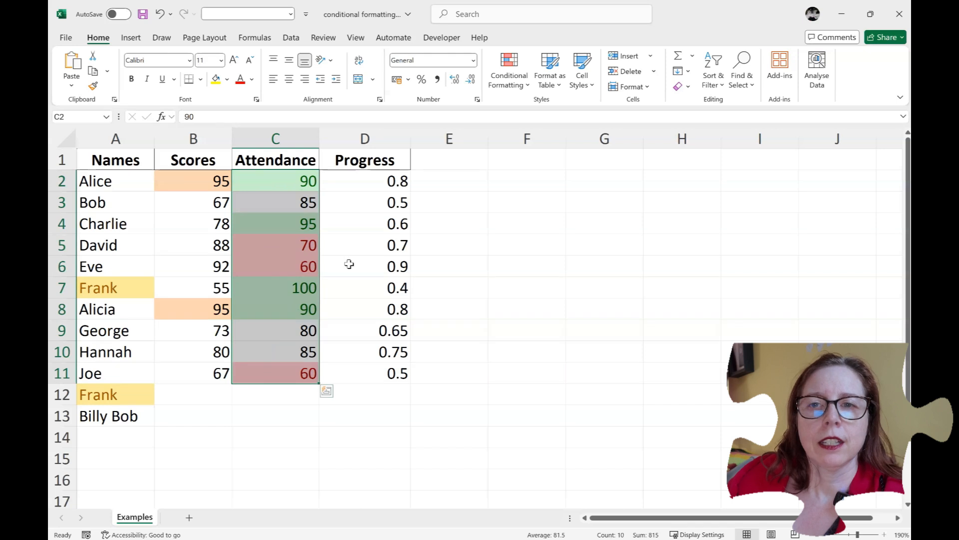
pyautogui.click(509, 70)
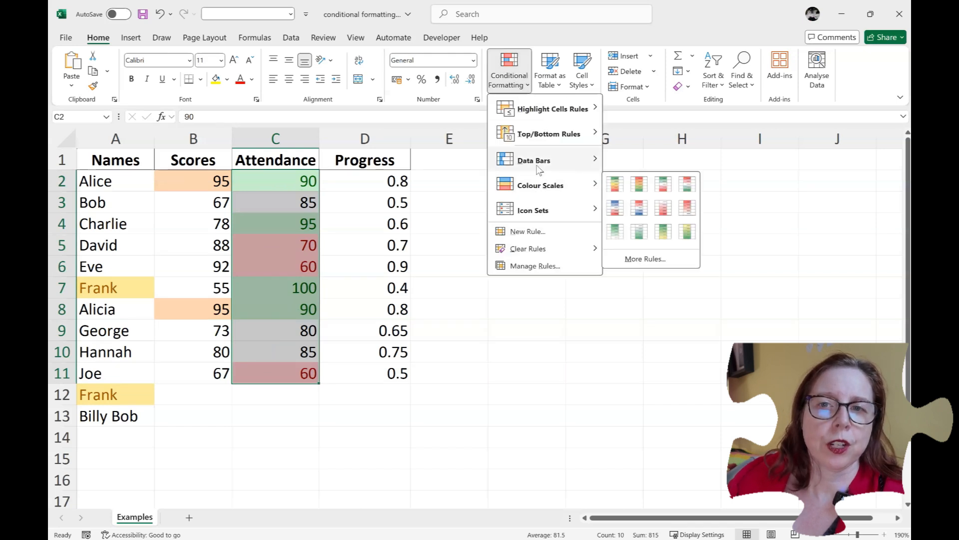
pyautogui.moveTo(538, 165)
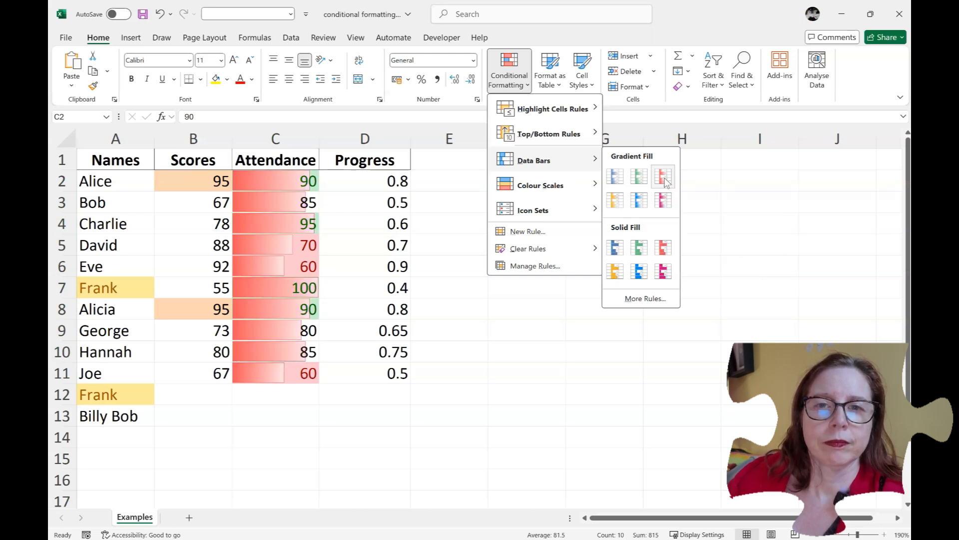
pyautogui.click(639, 176)
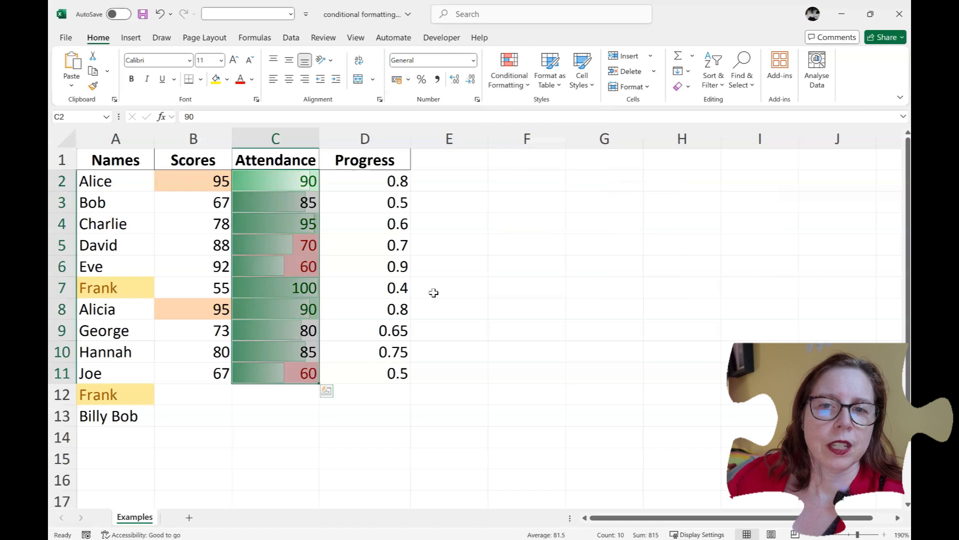
pyautogui.click(456, 293)
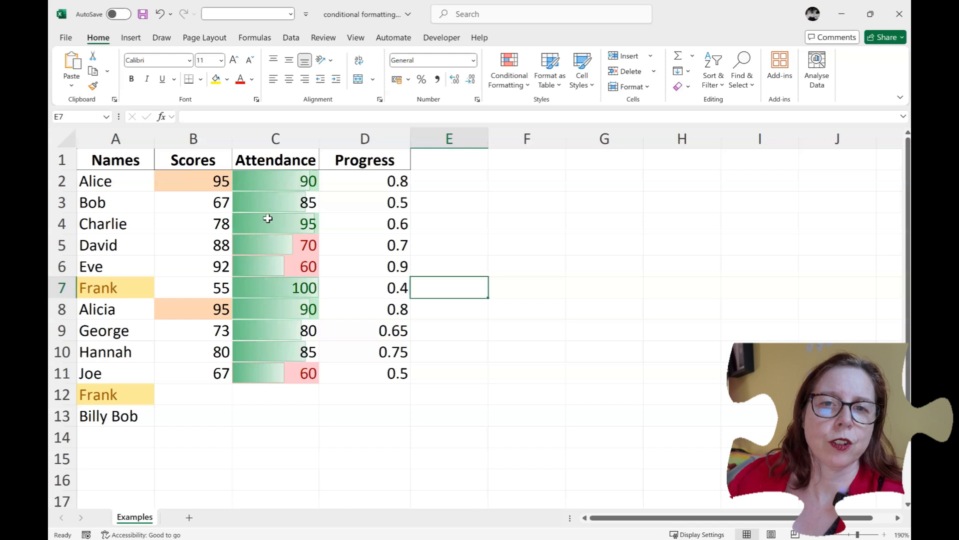
# - Review the Top 10% rule's settings for the scores in B2:B11 in the Conditional Formatting Rules Manager and delete the rule
pyautogui.moveTo(187, 180); pyautogui.dragTo(181, 368)
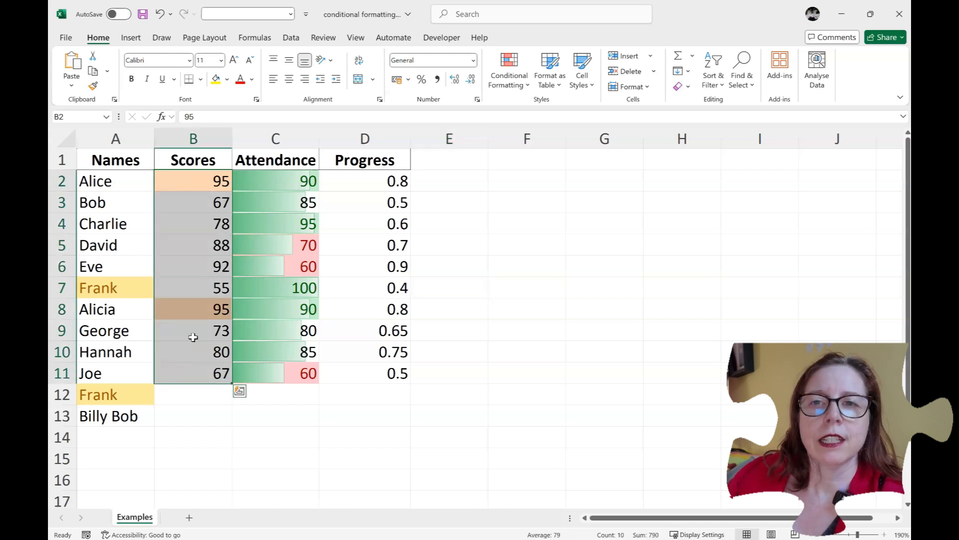
pyautogui.click(507, 84)
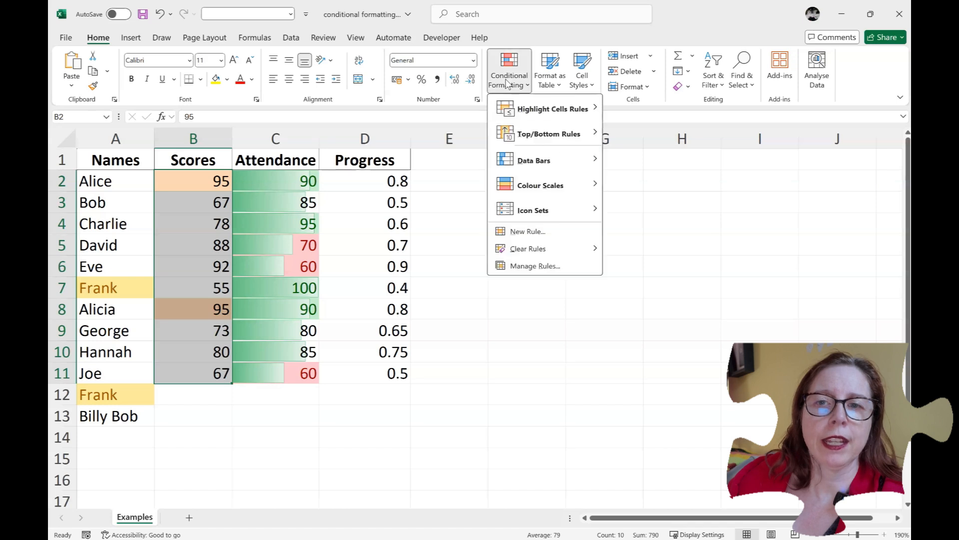
pyautogui.moveTo(519, 249)
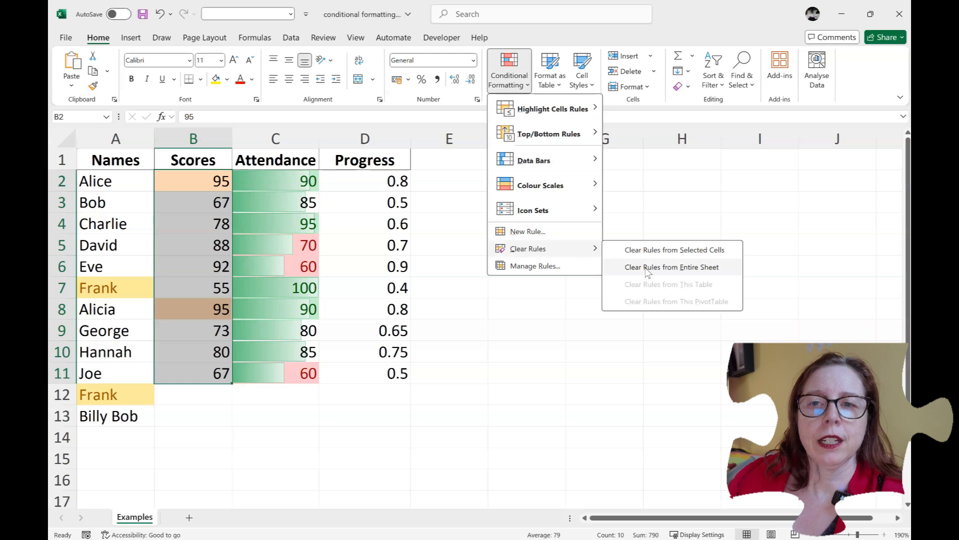
pyautogui.click(542, 270)
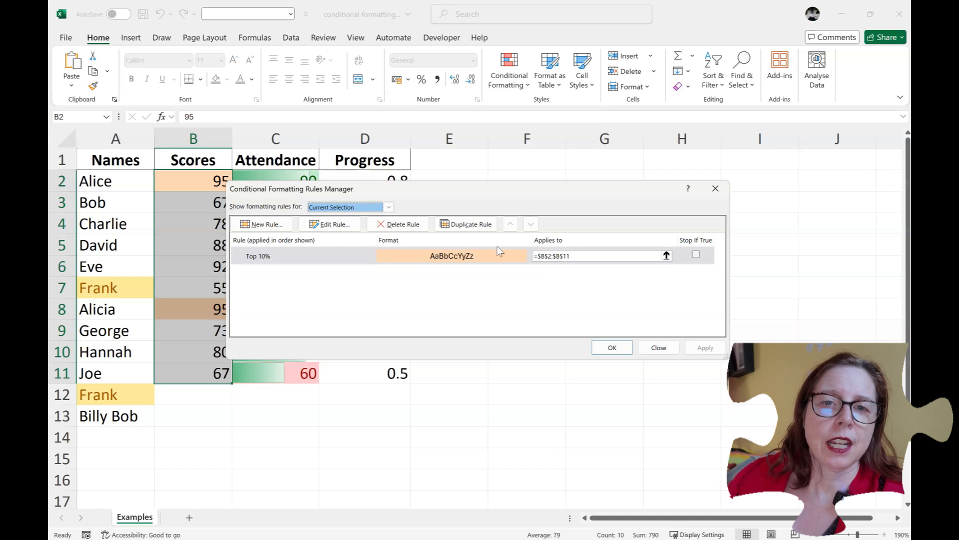
pyautogui.click(333, 261)
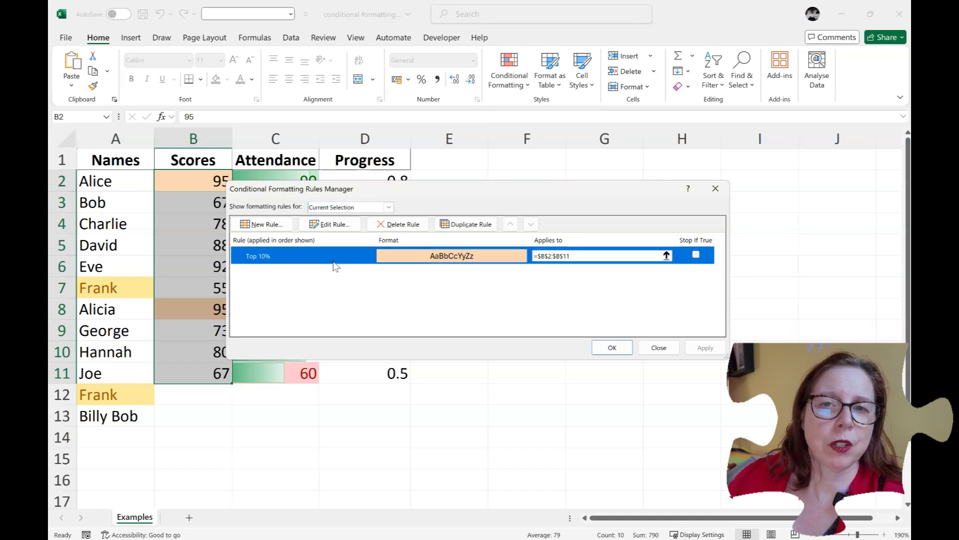
pyautogui.click(330, 224)
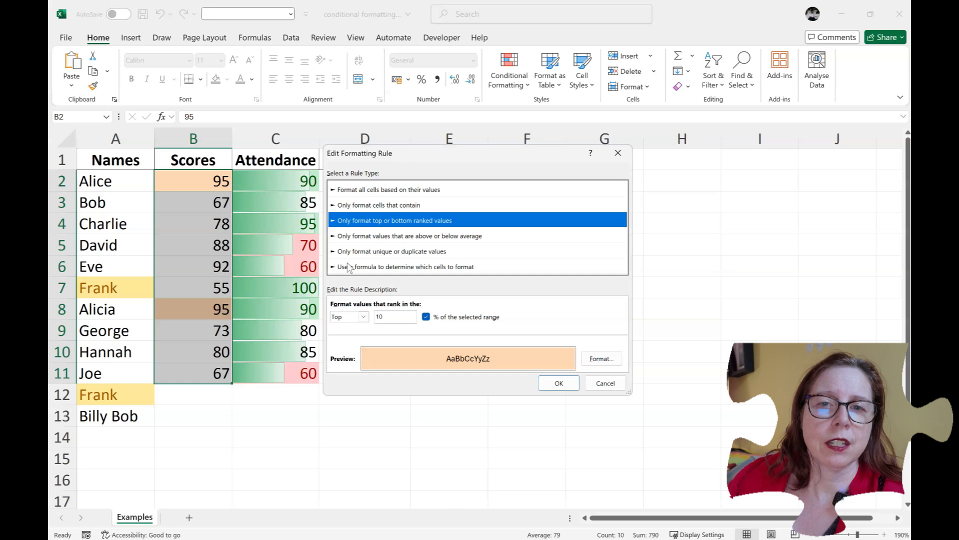
pyautogui.click(384, 317)
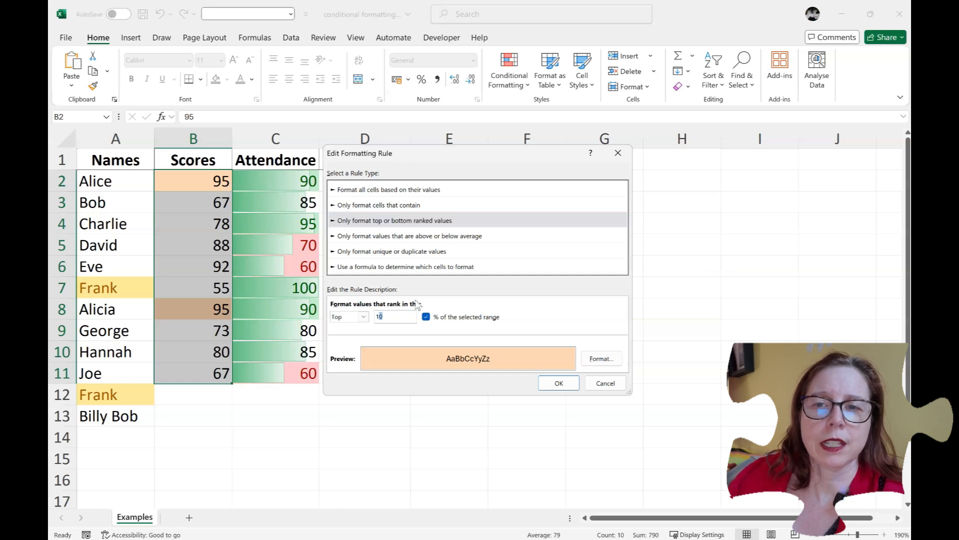
pyautogui.click(610, 386)
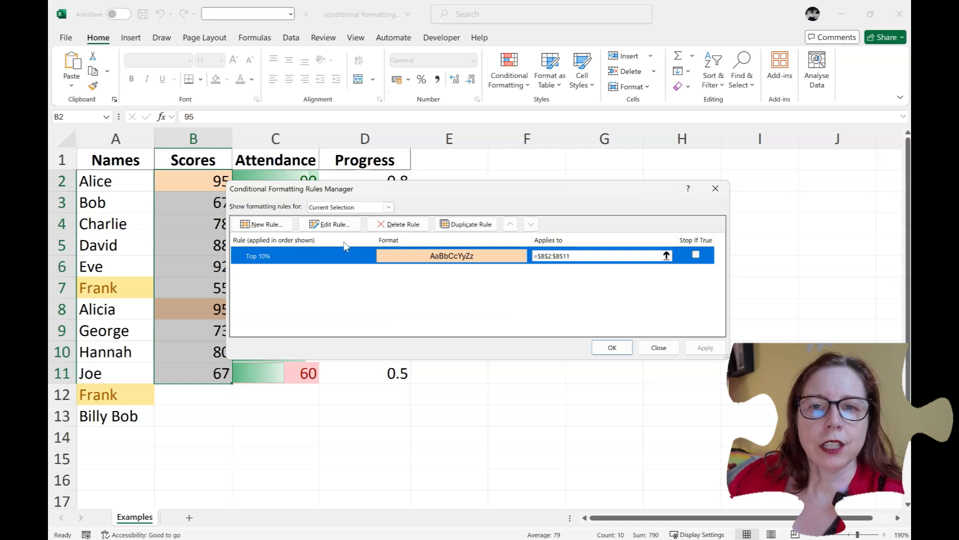
pyautogui.click(394, 225)
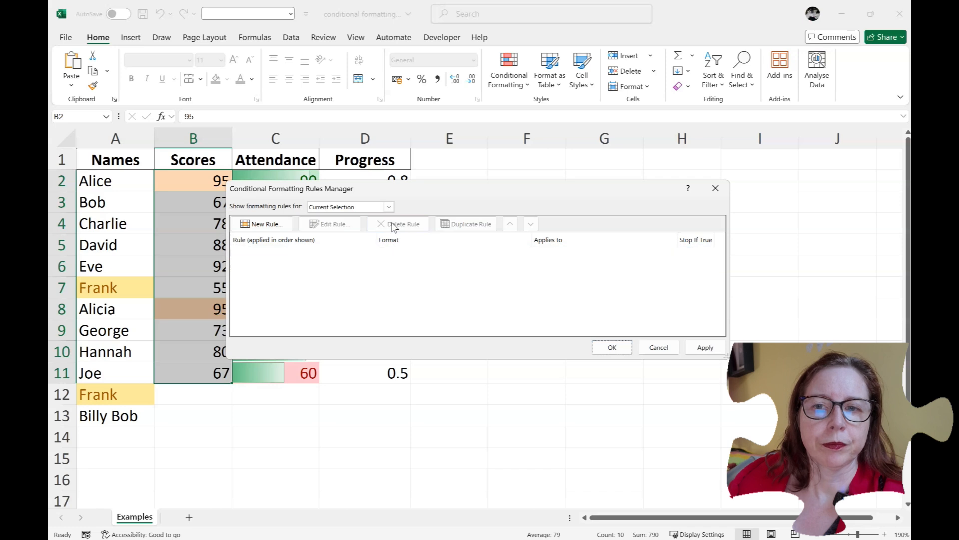
pyautogui.click(610, 348)
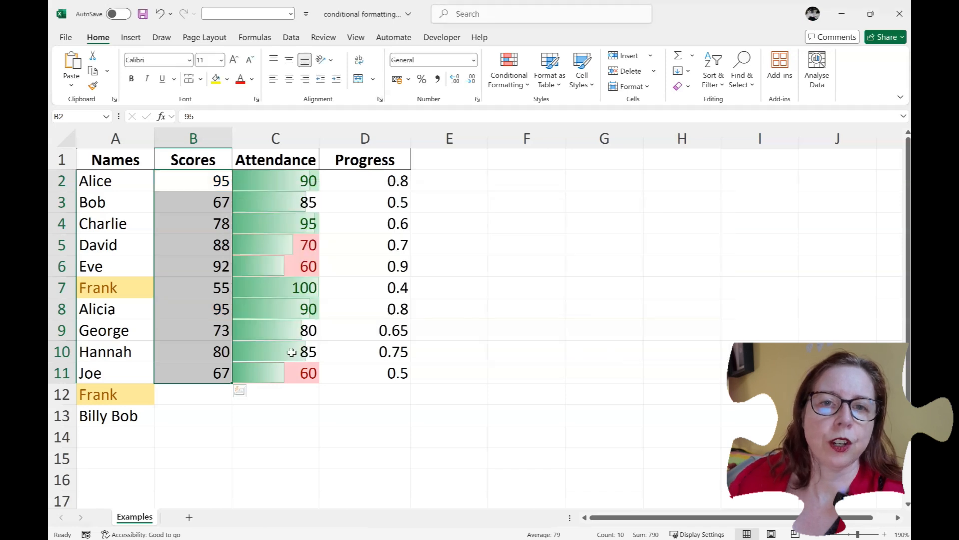
# - Apply the Green-Yellow-Red colour scale to the scores in B2:B11 and deselect the range
pyautogui.click(179, 311)
pyautogui.moveTo(215, 181); pyautogui.dragTo(203, 369)
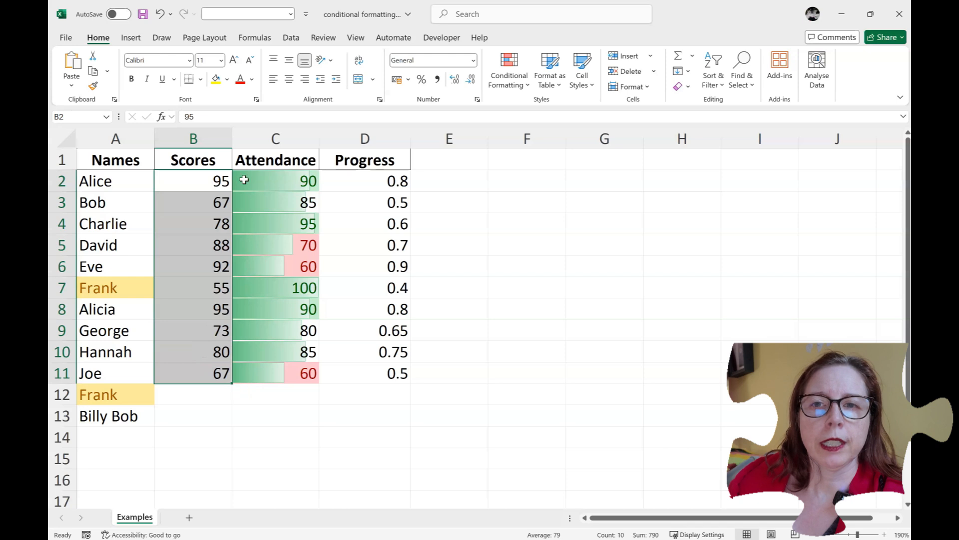
pyautogui.click(508, 80)
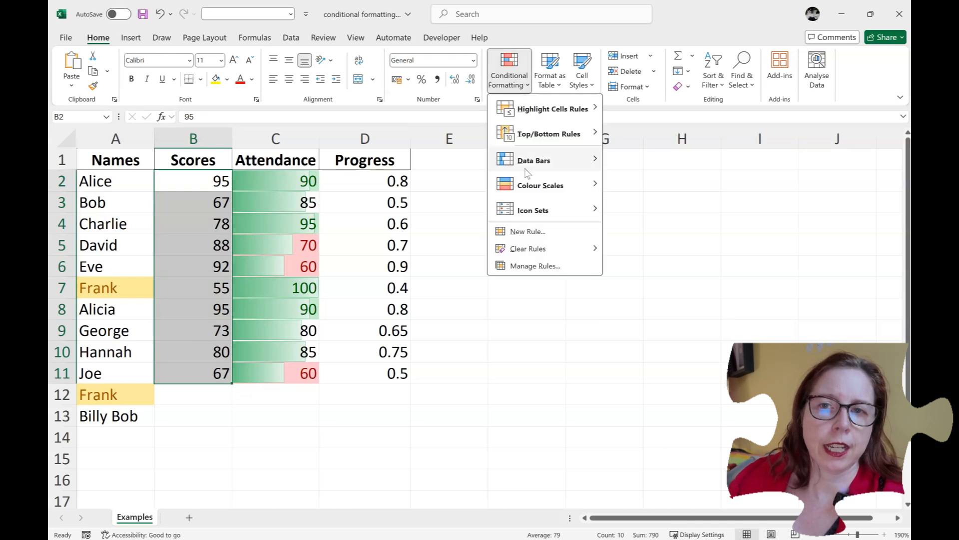
pyautogui.moveTo(525, 186)
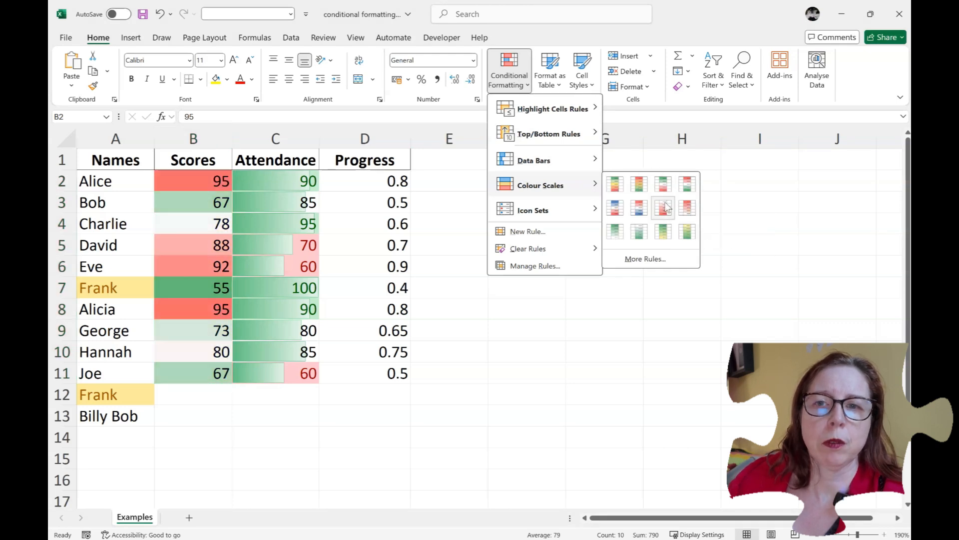
pyautogui.click(616, 190)
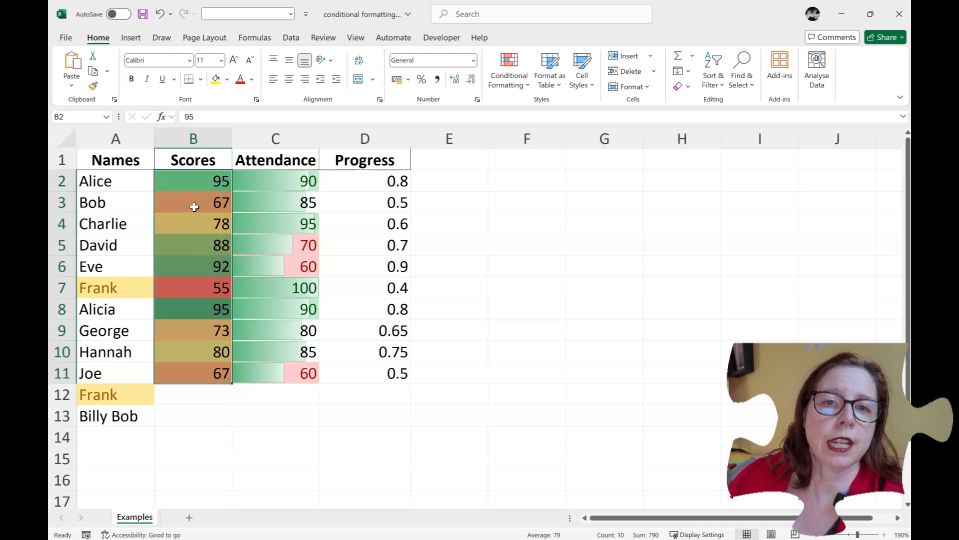
pyautogui.click(198, 223)
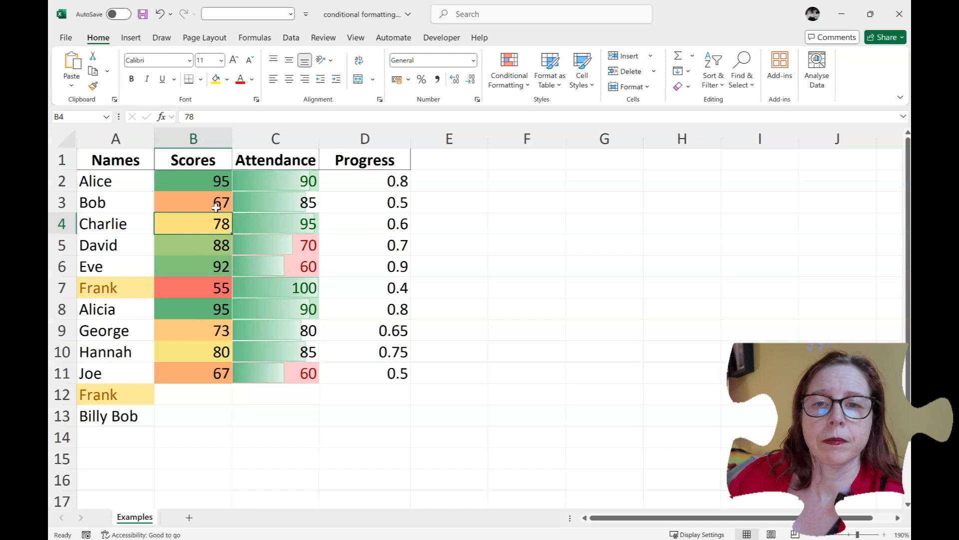
# - Start a new icon set rule with three traffic-light circles for the progress values in D2:D11 and browse the icon styles
pyautogui.moveTo(359, 182); pyautogui.dragTo(352, 370)
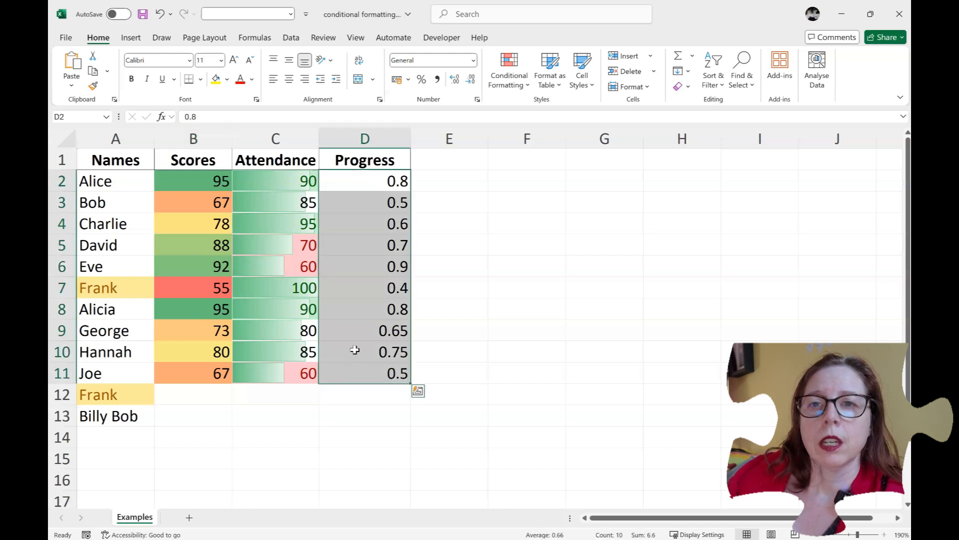
pyautogui.click(502, 92)
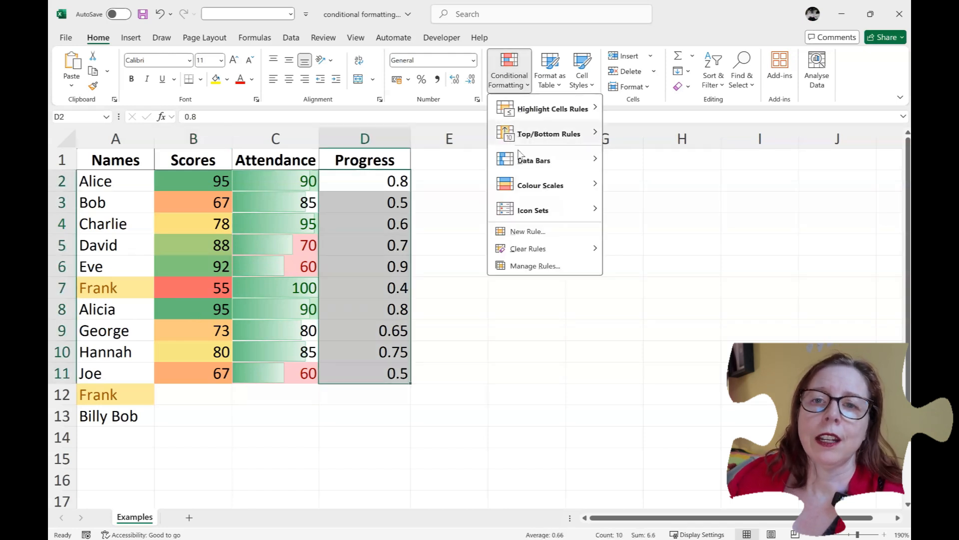
pyautogui.moveTo(534, 214)
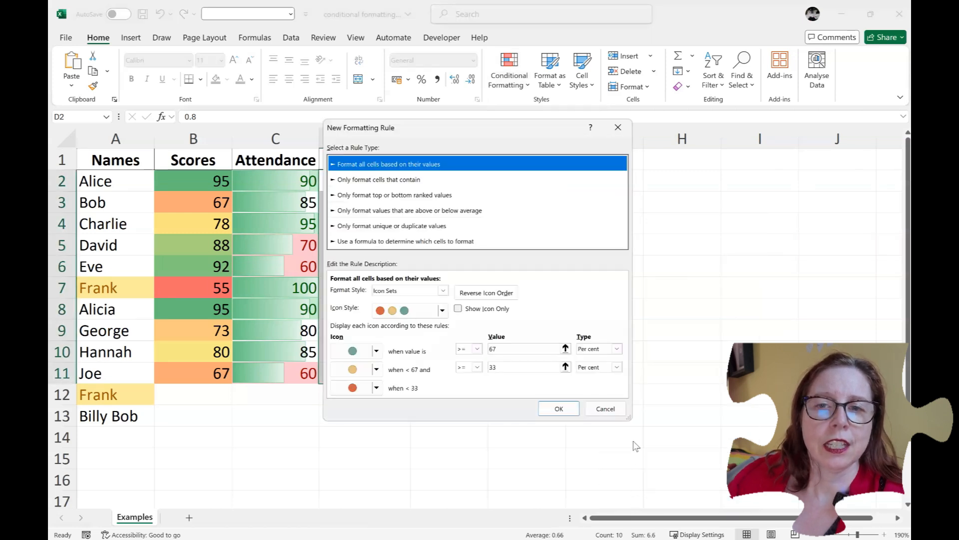
pyautogui.click(442, 311)
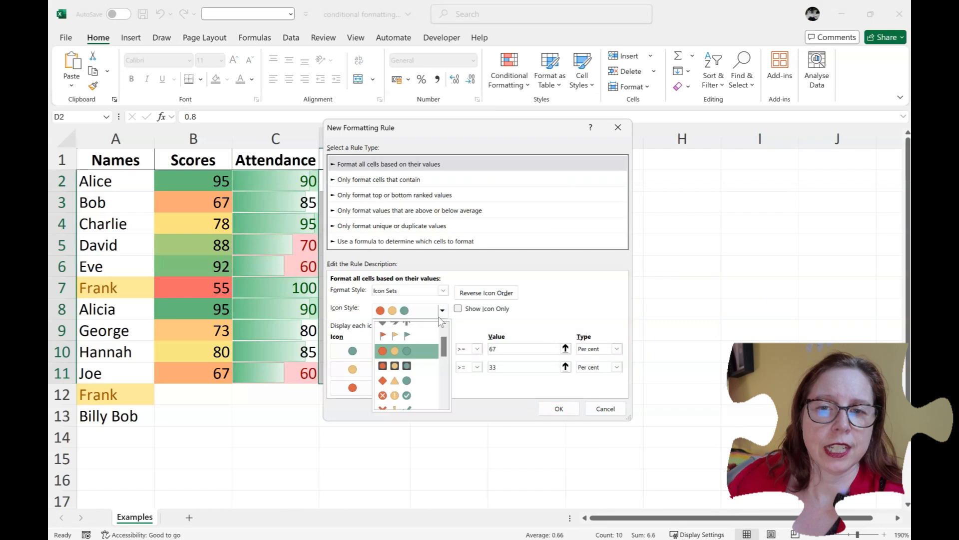
pyautogui.scroll(3, 419, 356)
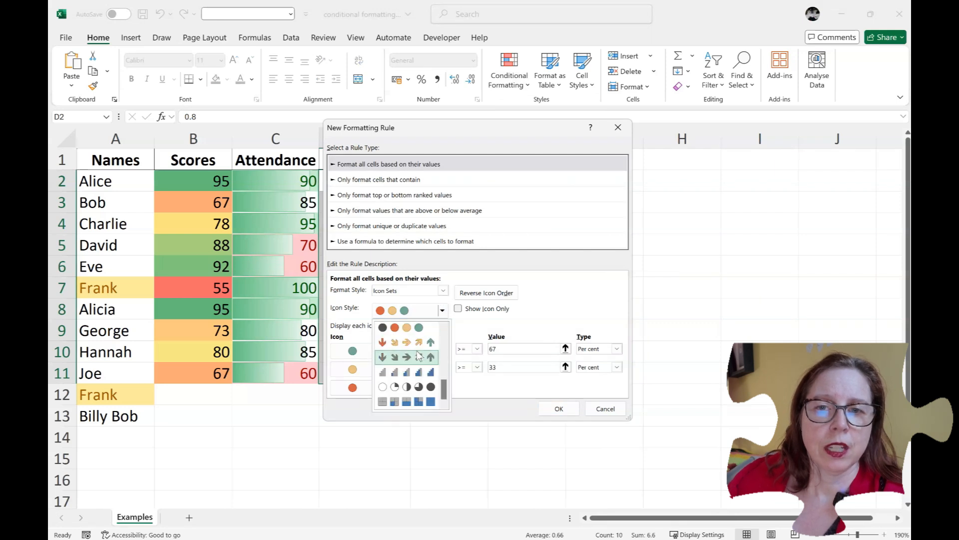
pyautogui.scroll(1, 417, 353)
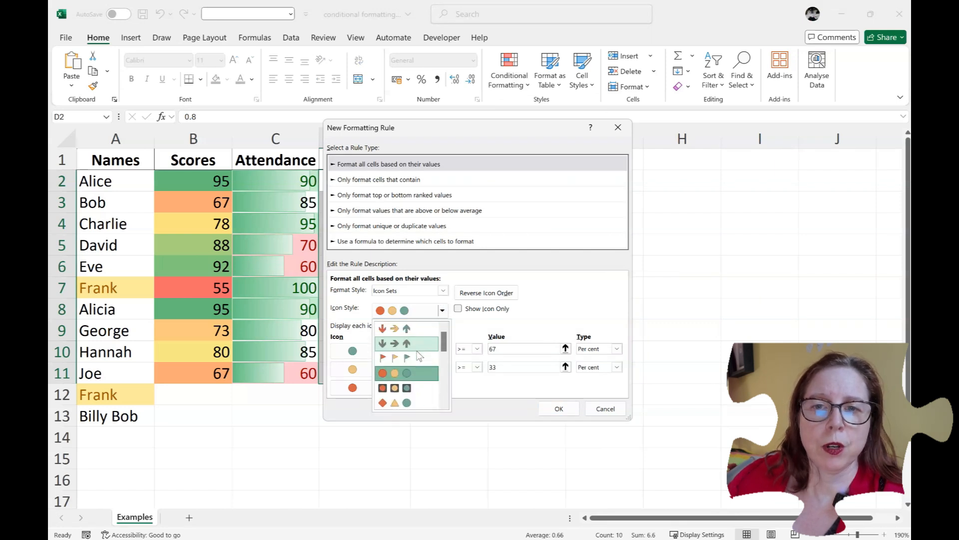
pyautogui.click(493, 329)
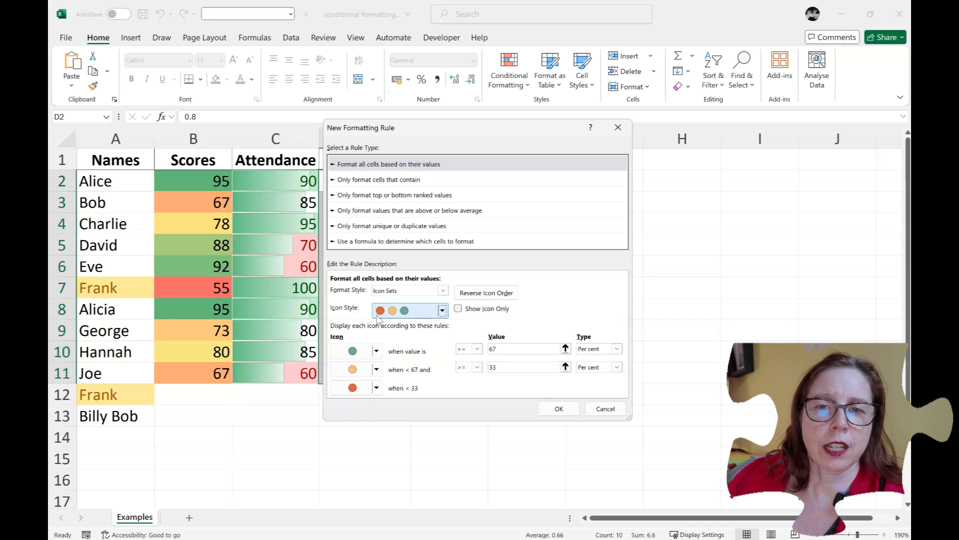
# - Examine the individual icon choices for the green circle and the four- and five-icon styles in the rule
pyautogui.click(377, 352)
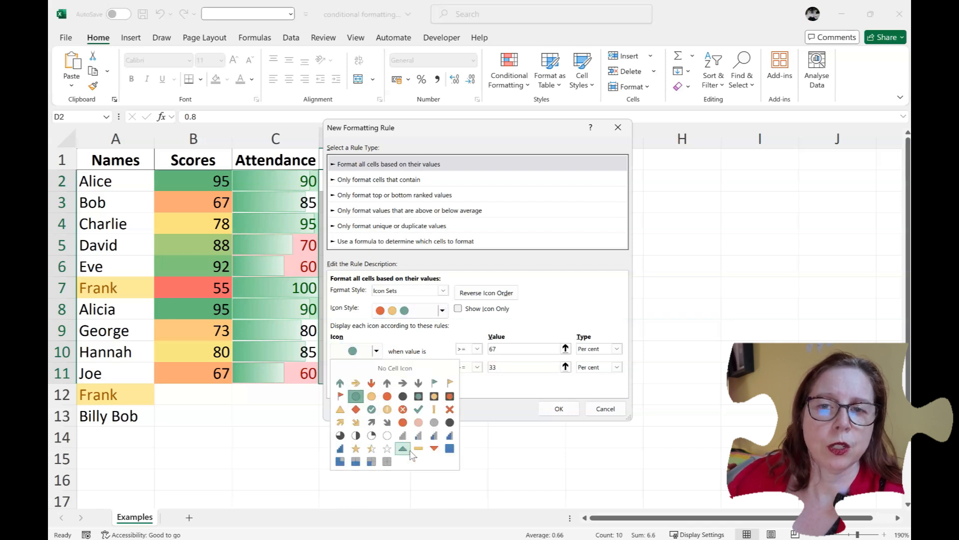
pyautogui.click(442, 343)
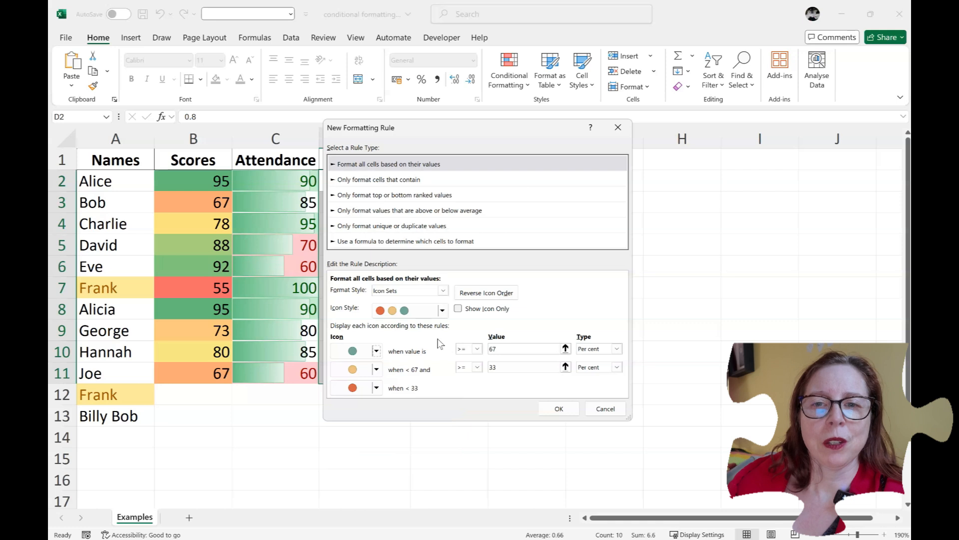
pyautogui.click(442, 310)
pyautogui.moveTo(443, 342); pyautogui.dragTo(445, 407)
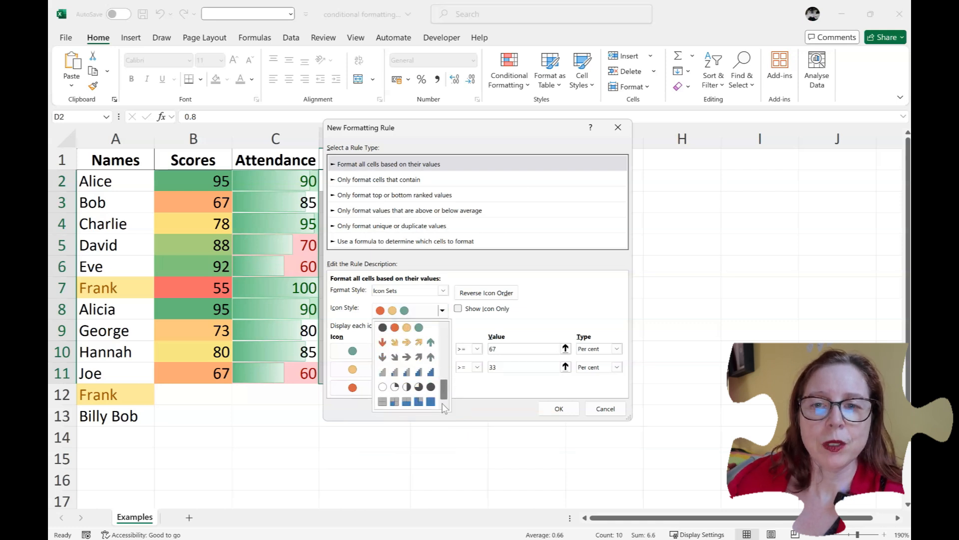
pyautogui.click(488, 326)
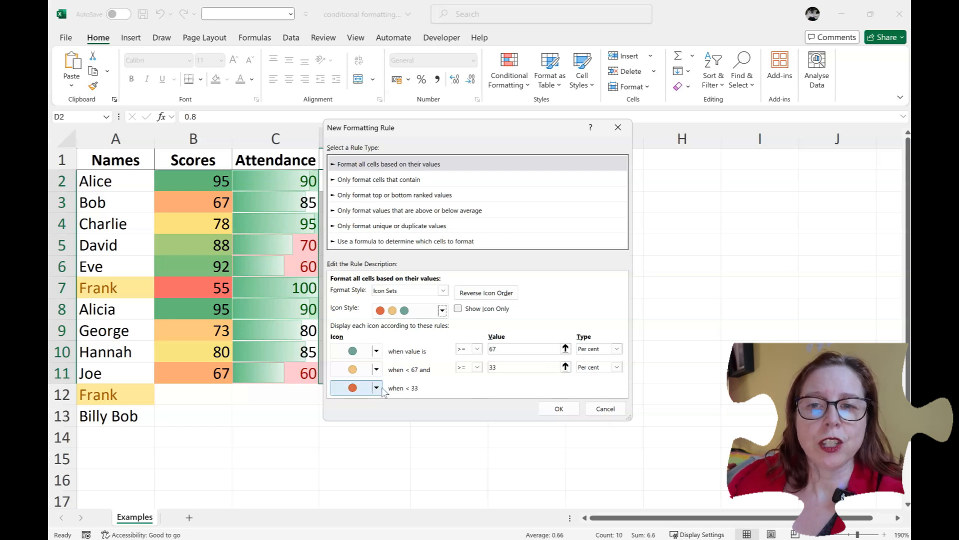
# - Keep the green circle's condition at >= 67 per cent, review the value types, apply the icon set rule to D2:D11 and deselect the range
pyautogui.click(477, 349)
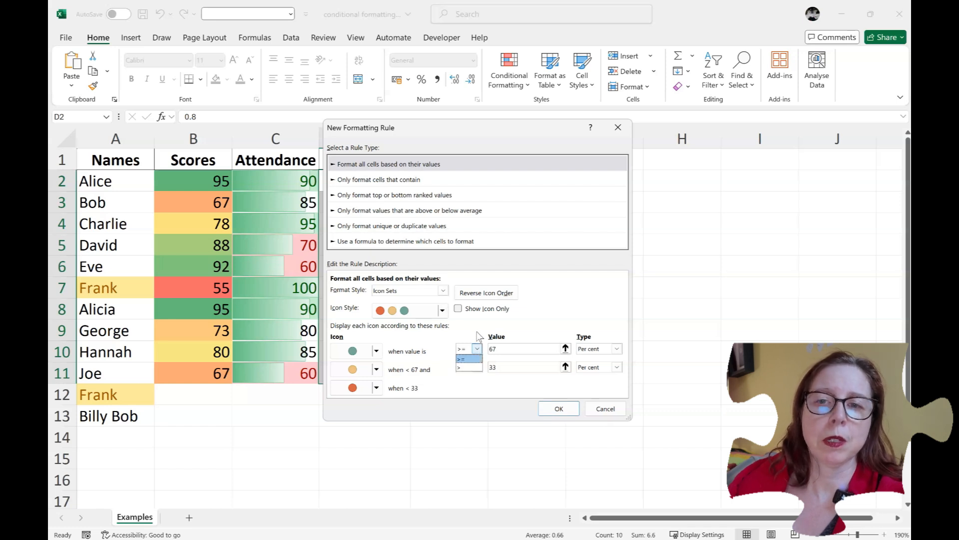
pyautogui.click(469, 358)
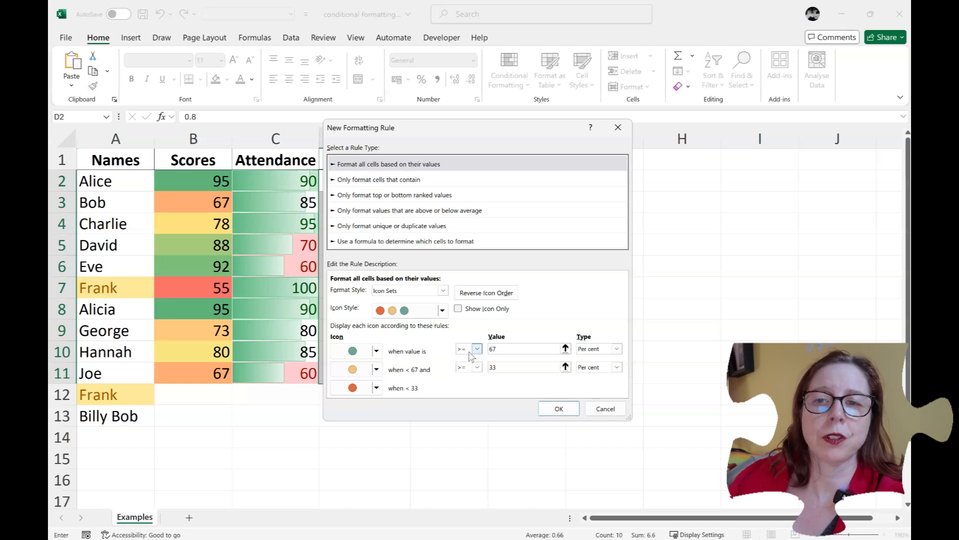
pyautogui.click(616, 349)
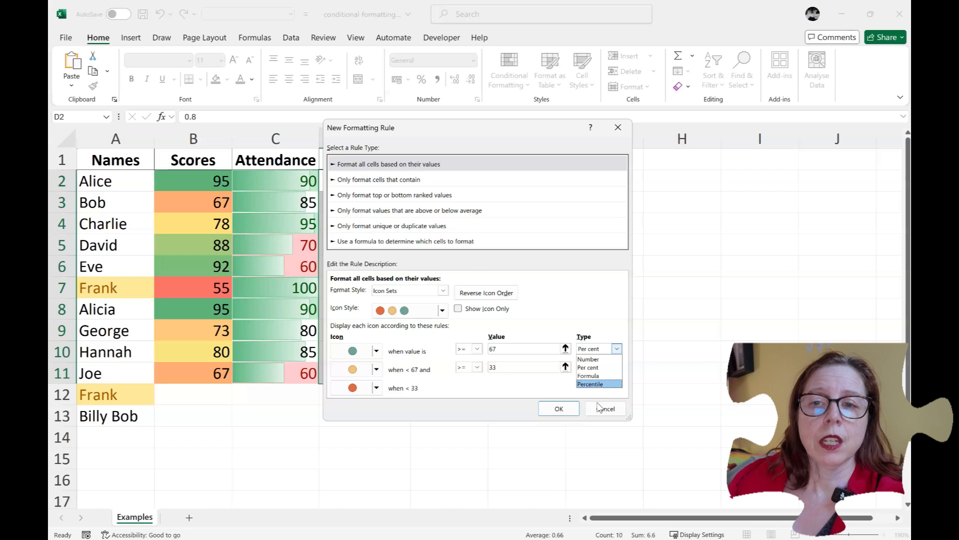
pyautogui.click(569, 416)
pyautogui.click(568, 416)
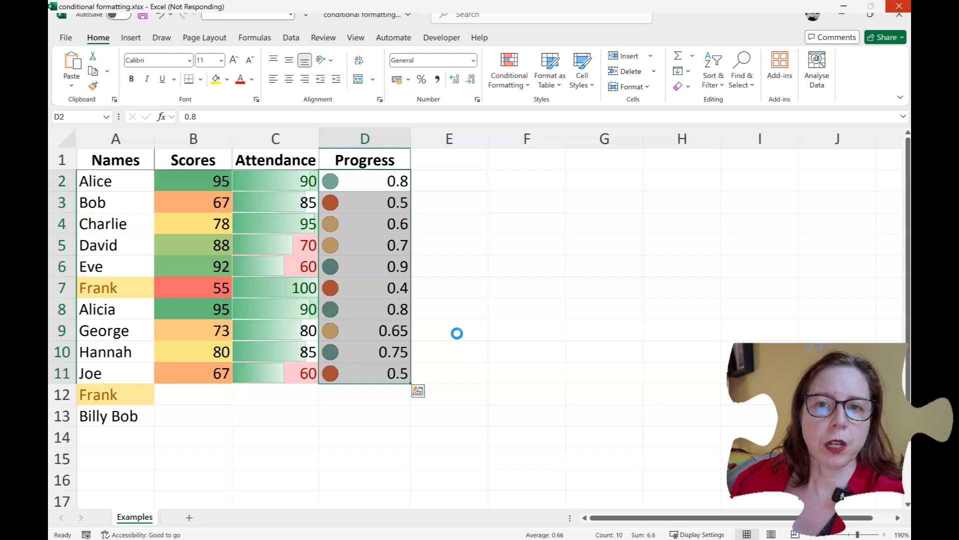
pyautogui.click(457, 333)
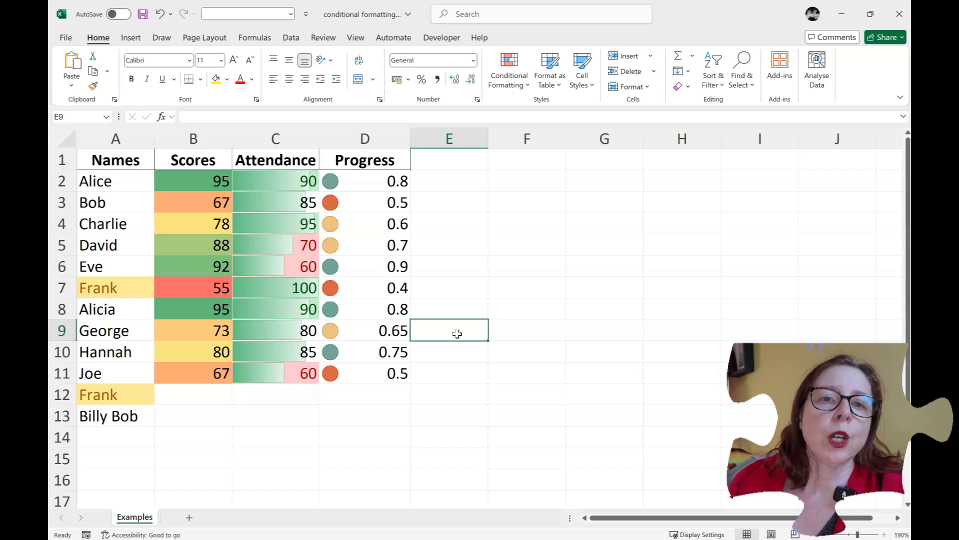
pyautogui.click(121, 181)
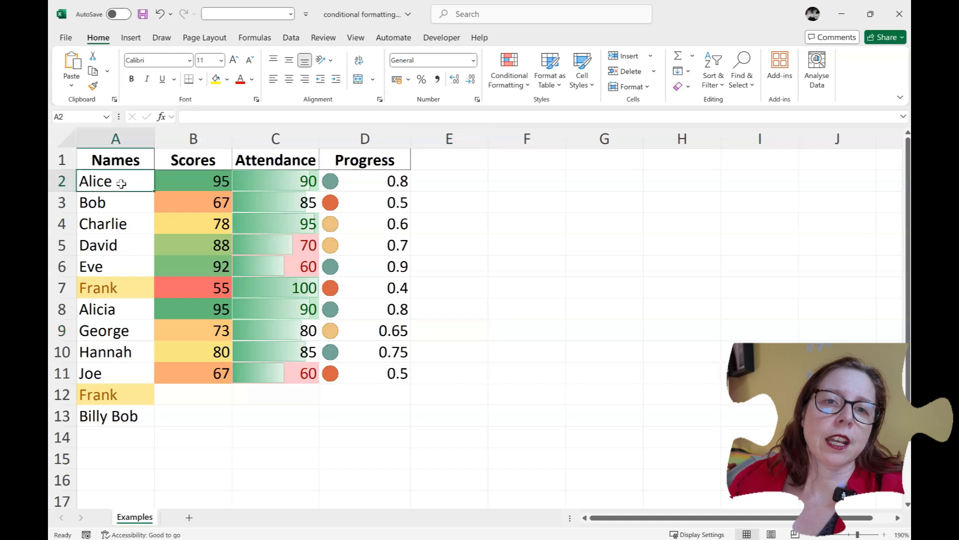